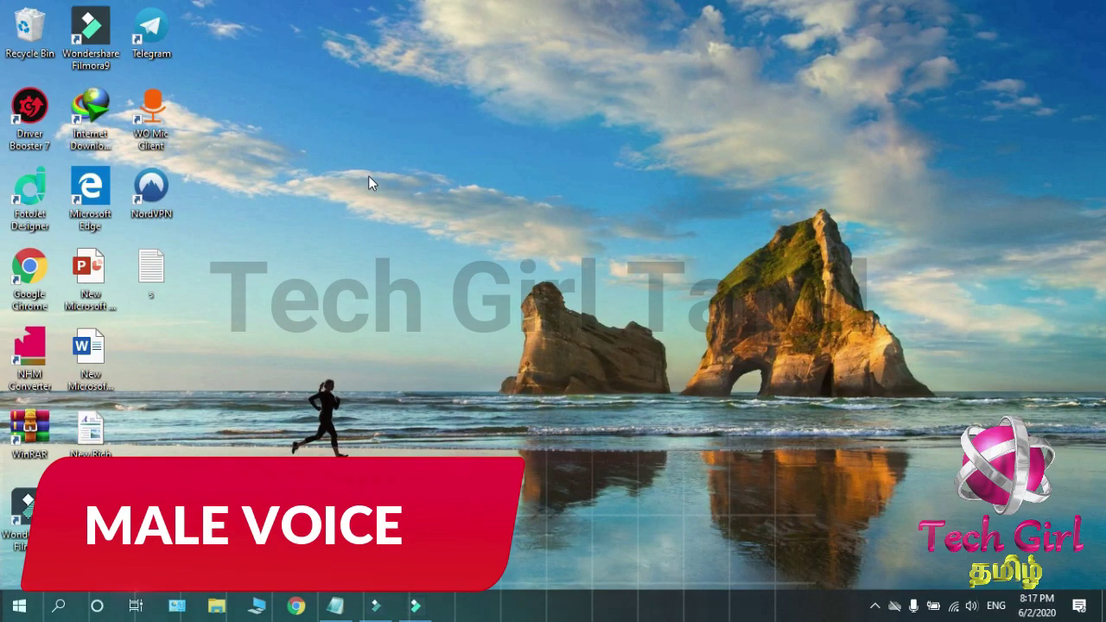
Create a new text document on the desktop with its default name and open it for editing
right_click(368, 176)
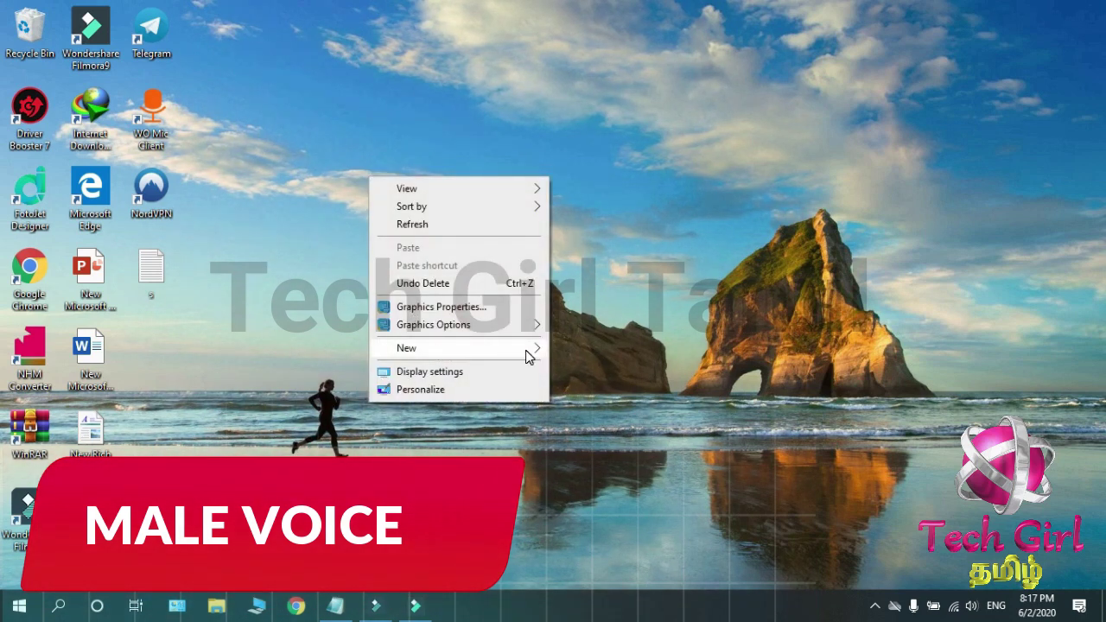
mouse_move(525, 350)
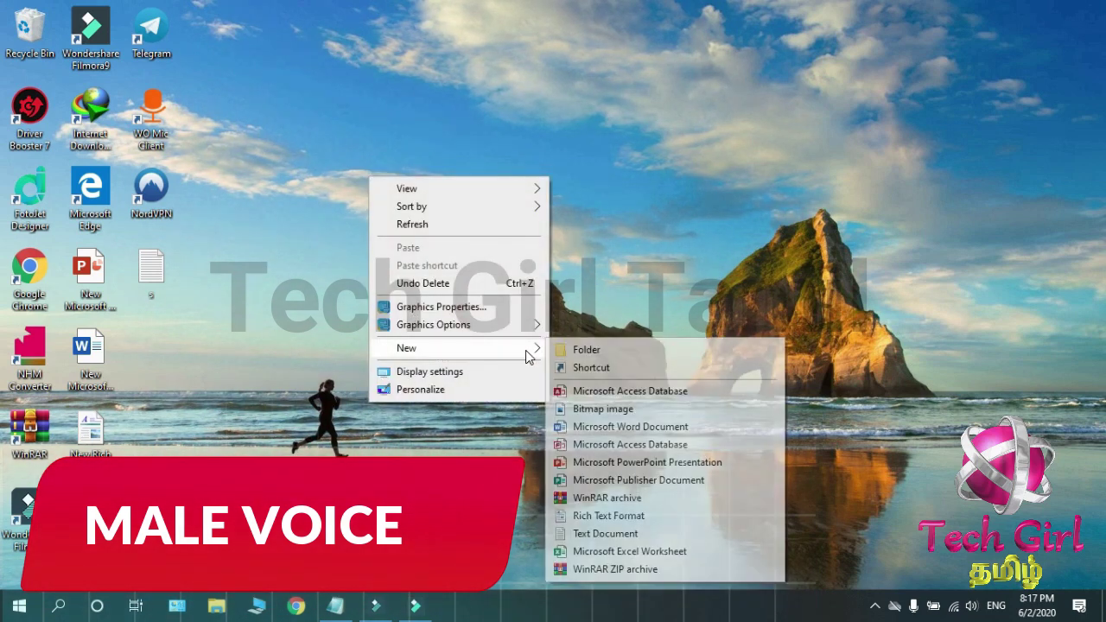
left_click(653, 532)
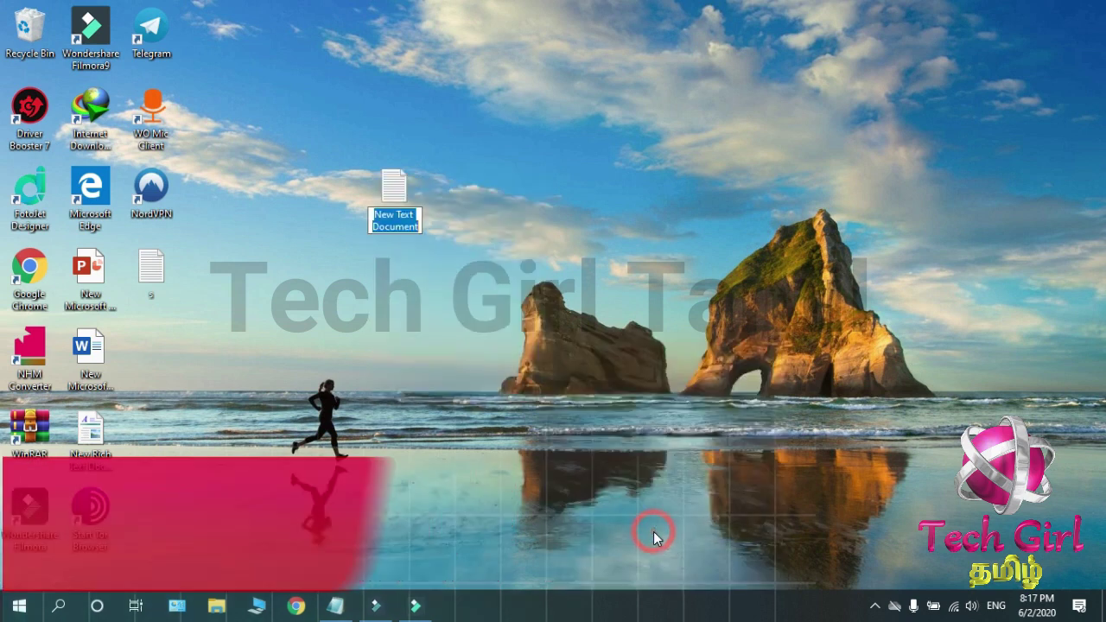
left_click(399, 212)
double_click(399, 213)
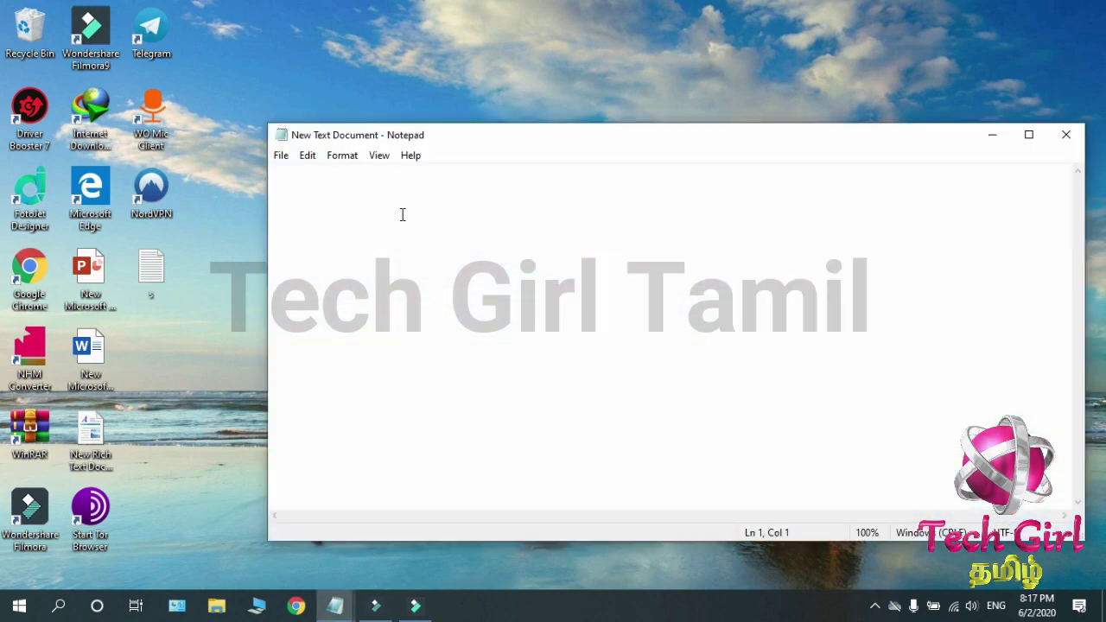
left_click_drag(538, 135, 474, 58)
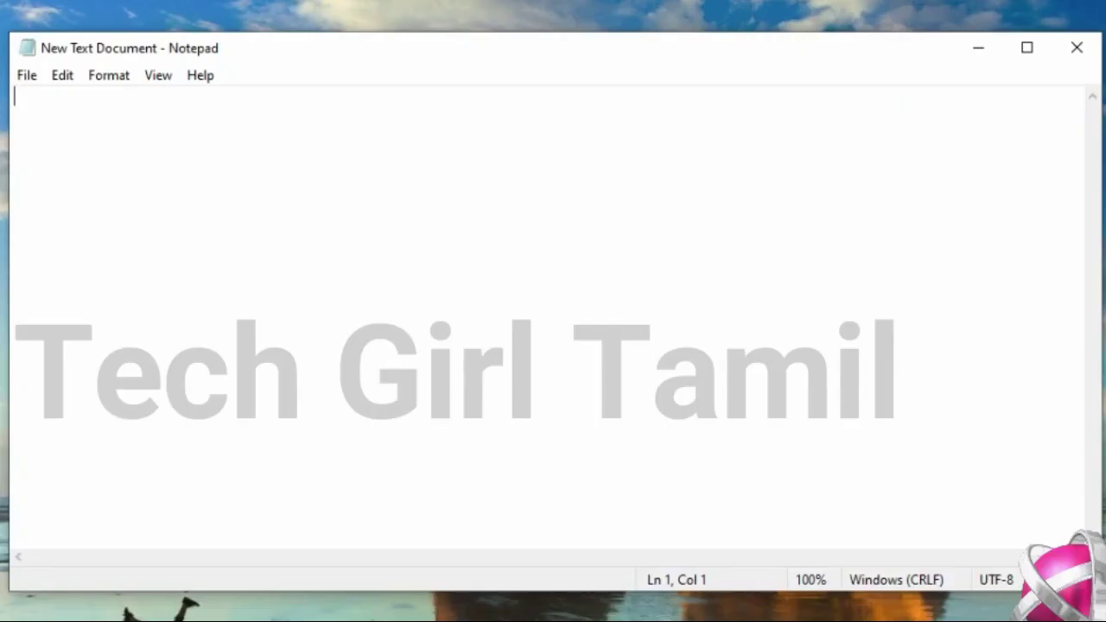
Write the declaration Dim TG as the first line of the document
type("Dim ")
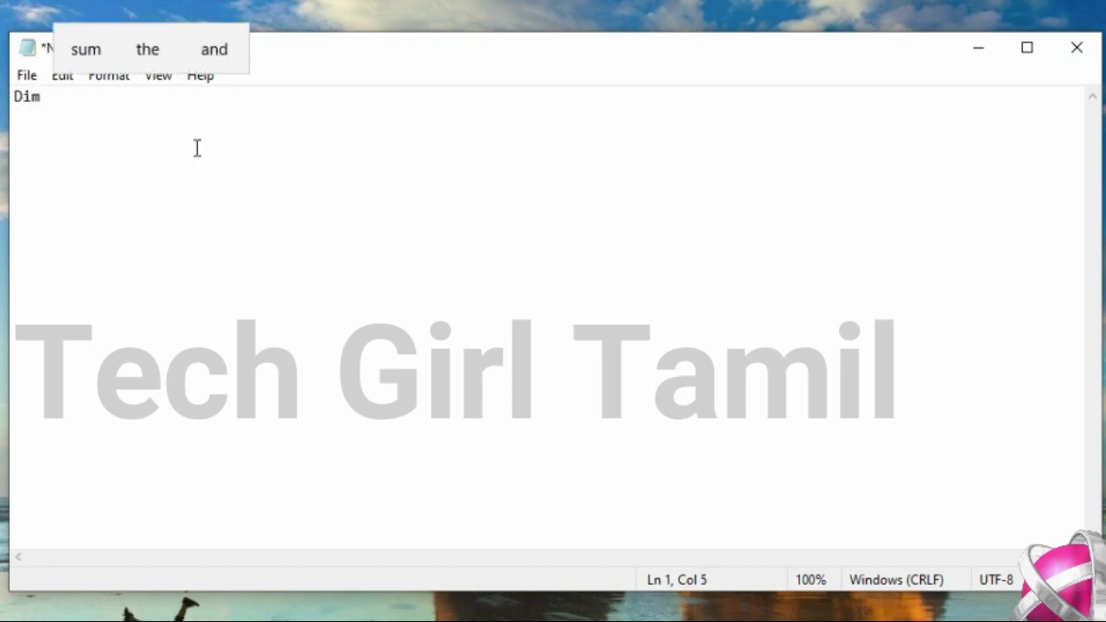
type("TG")
key("BackSpace")
type("G")
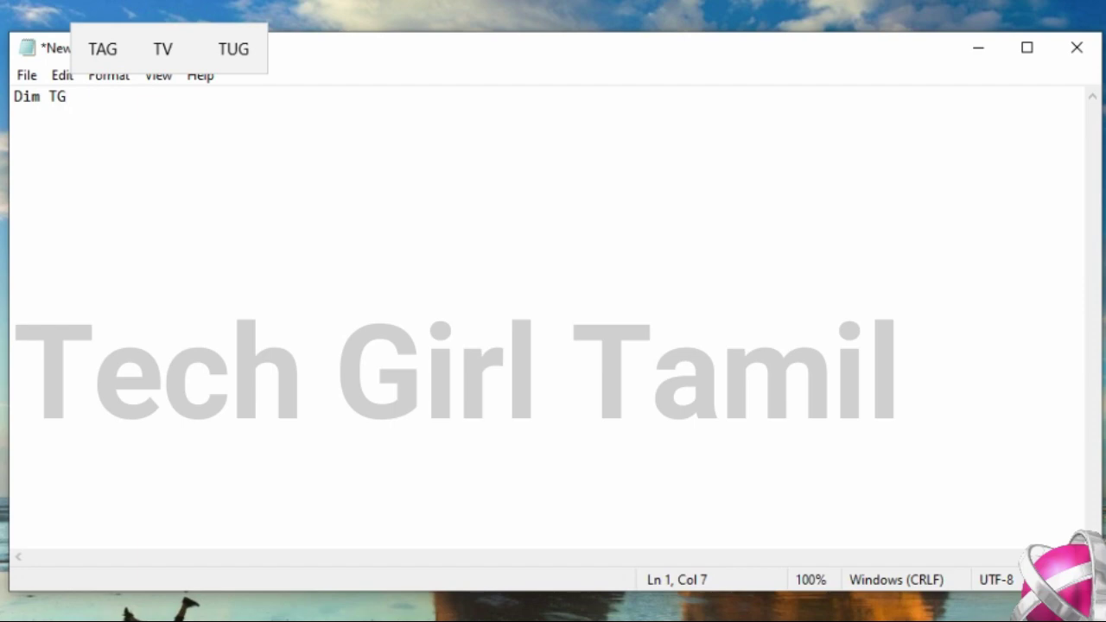
key("Return")
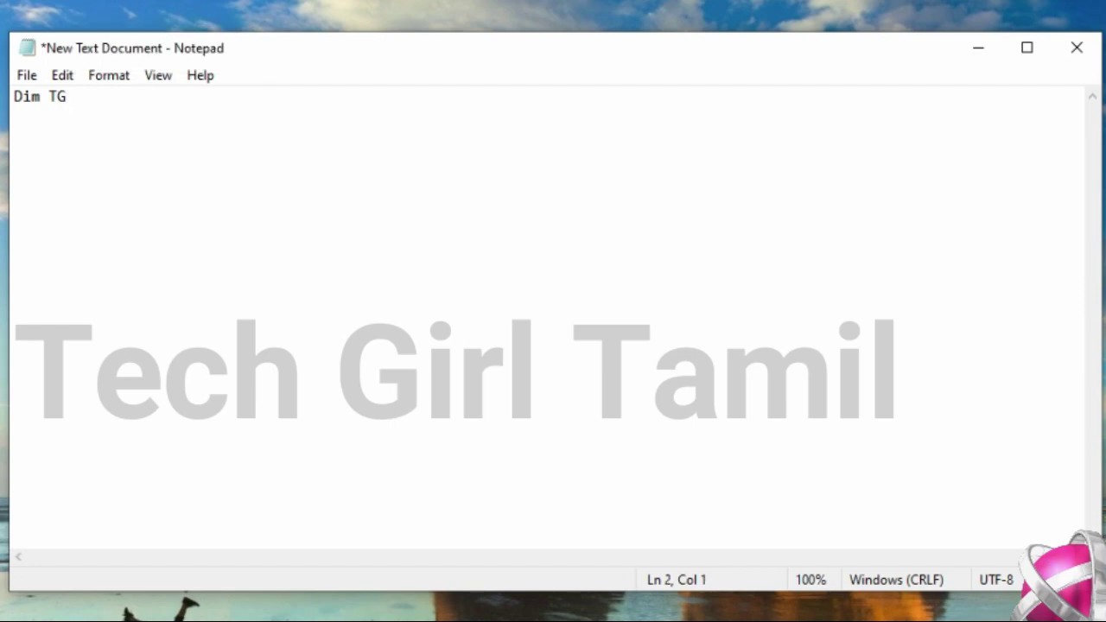
Write the second line as Set TG=CreateObject("SAPI.spVoice")
type("S")
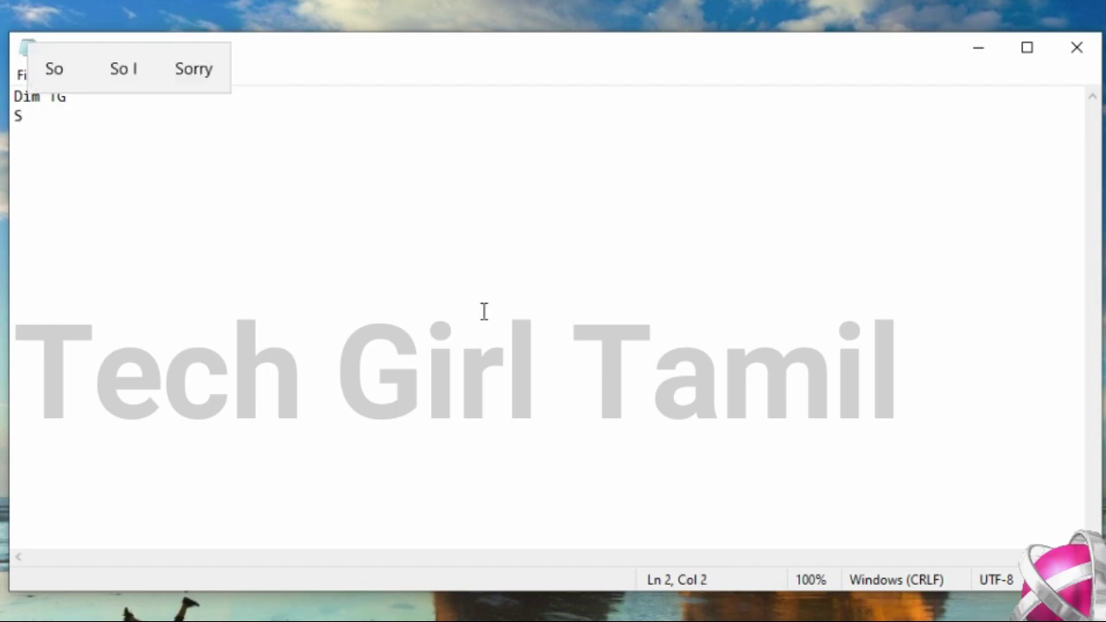
type("et TG")
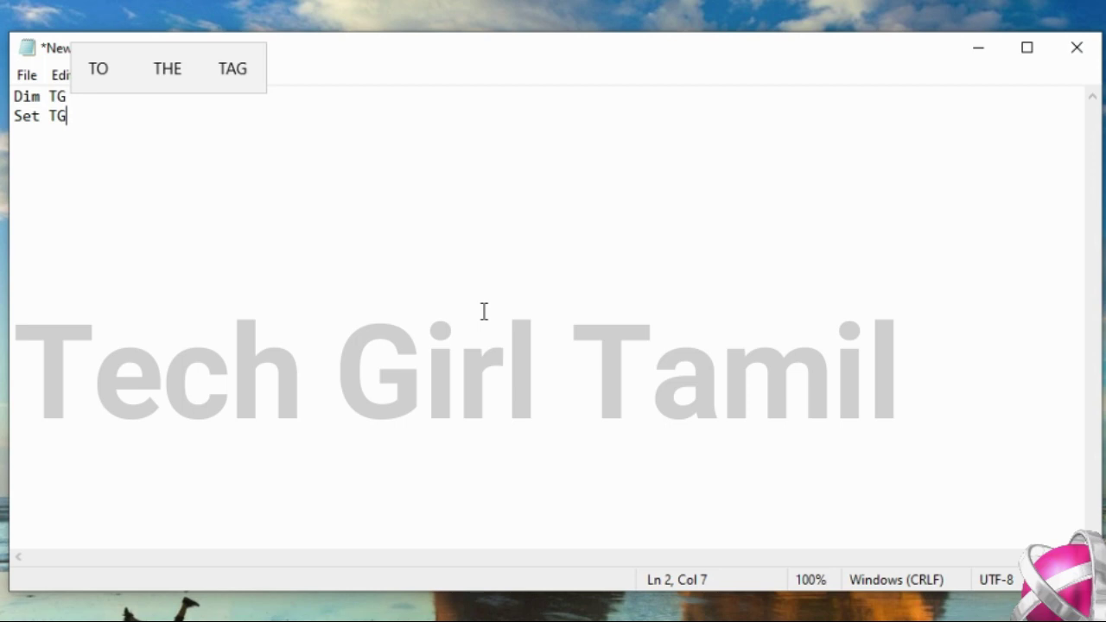
type("=")
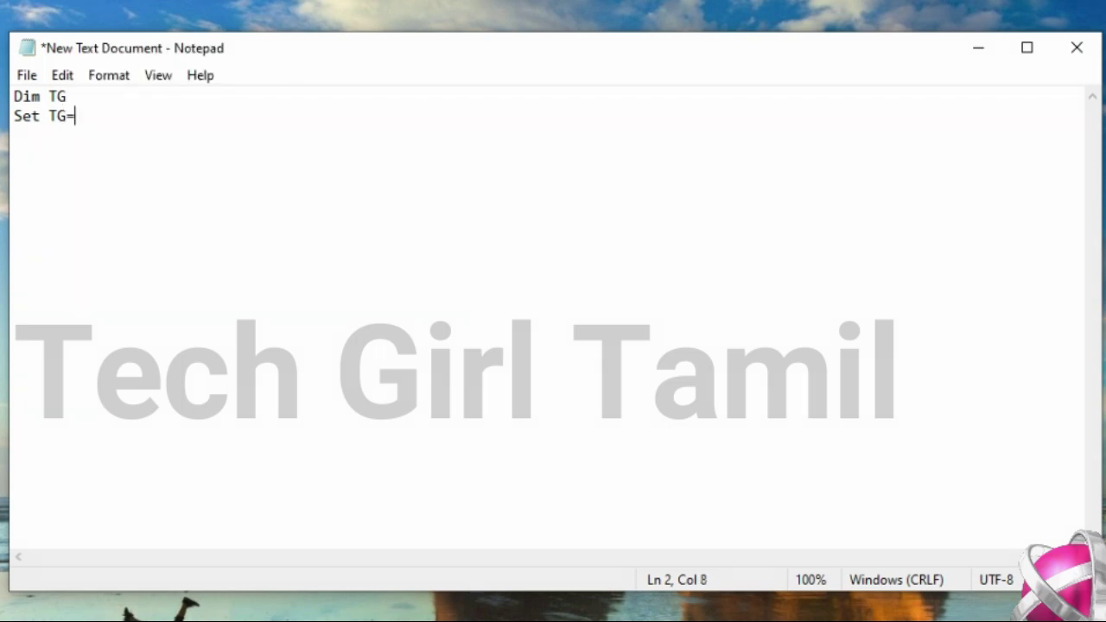
type("Create")
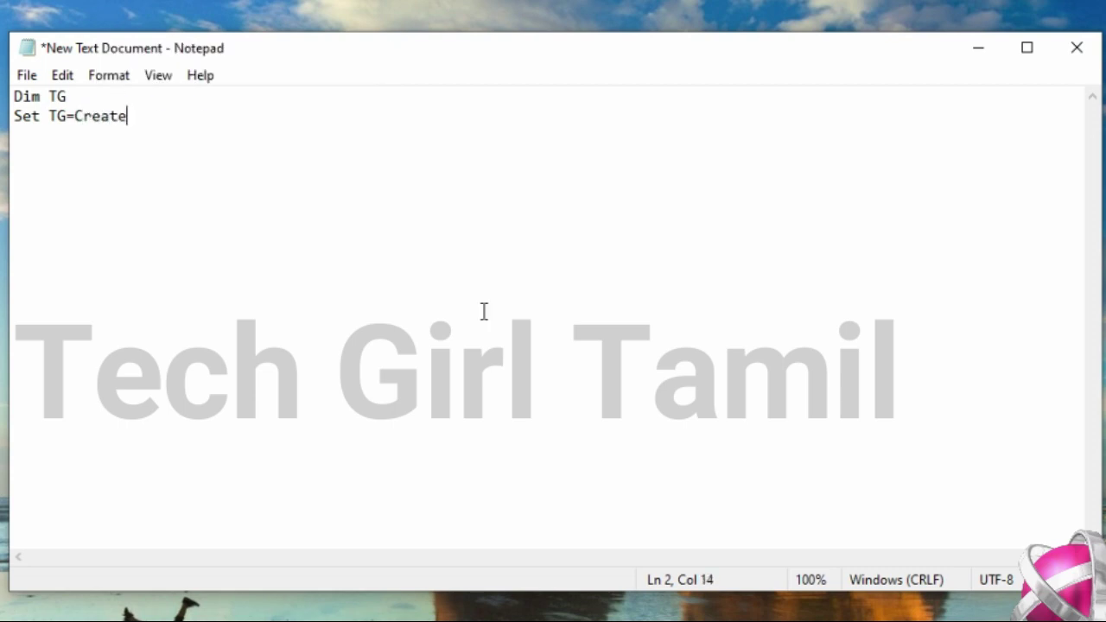
type("Object(")
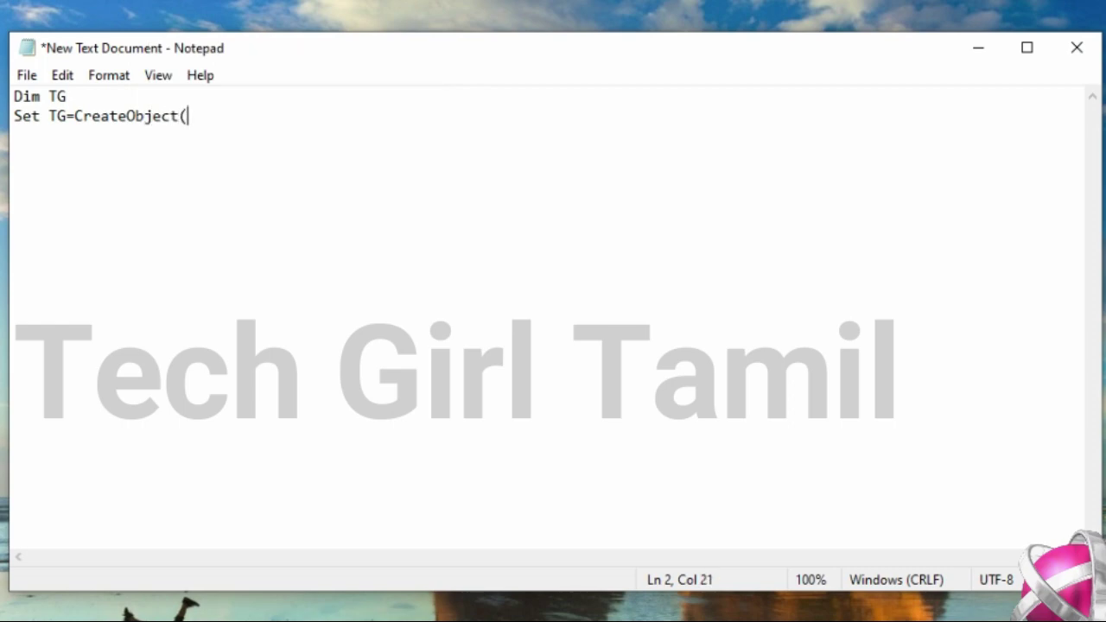
type("\"SAP")
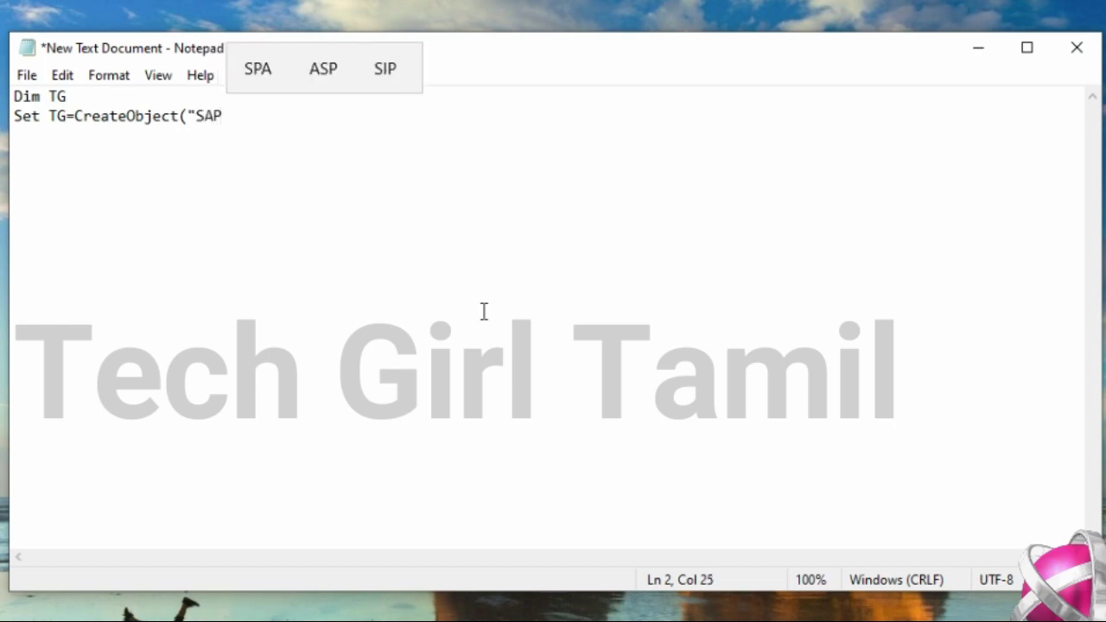
type("I.")
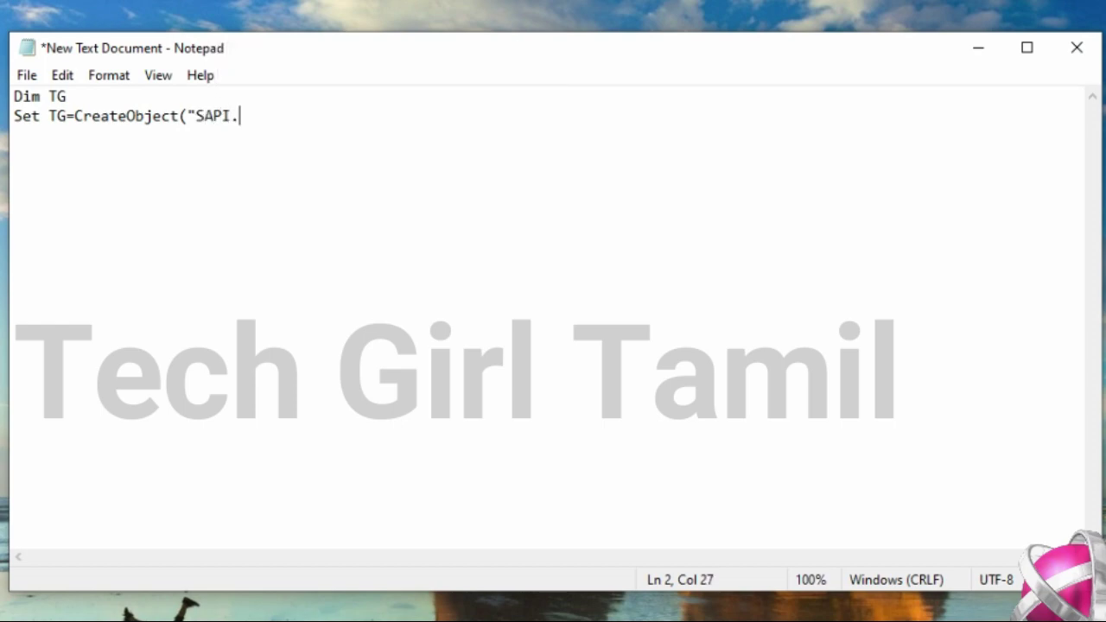
type("spVoice")
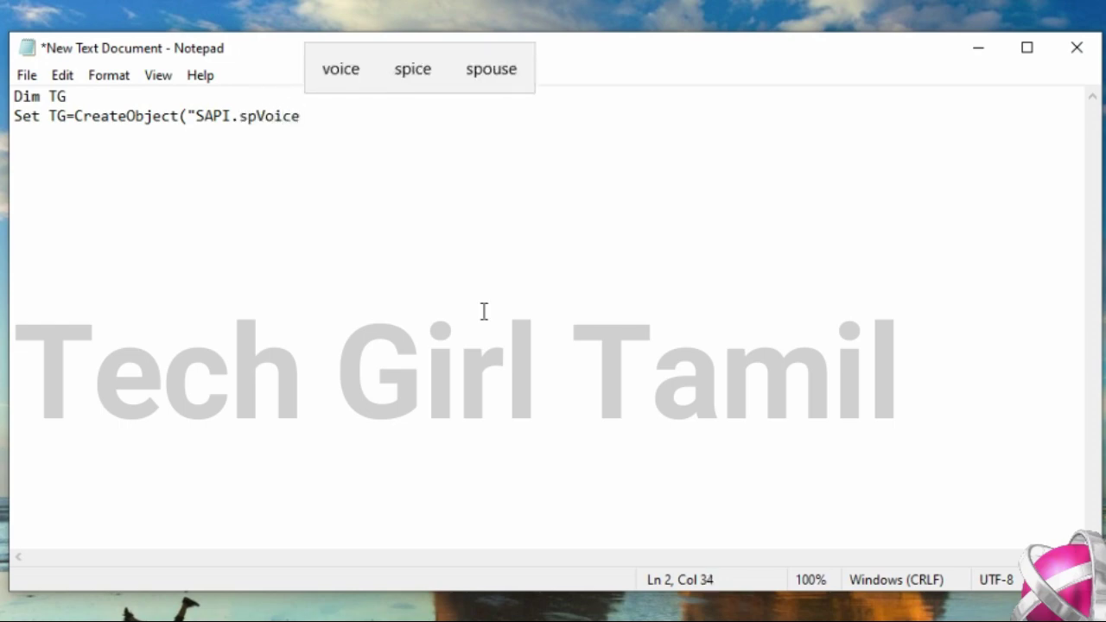
type("\")")
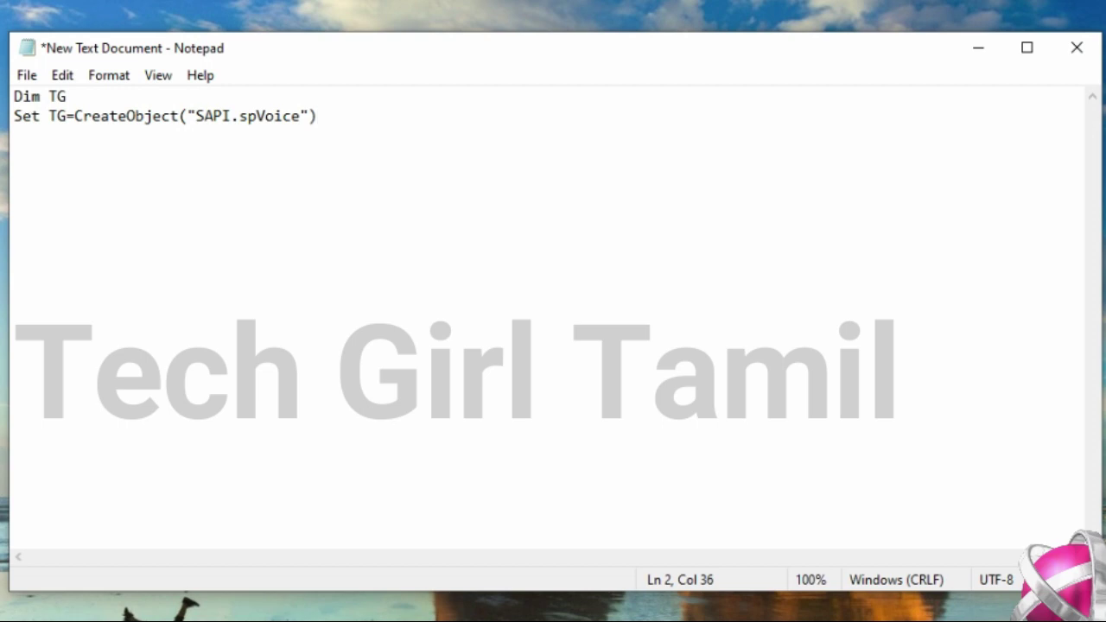
key("Return")
Write the third line as Set TG.Voice=TG.GetVoices.Item(0) to select the voice
type("Set TG")
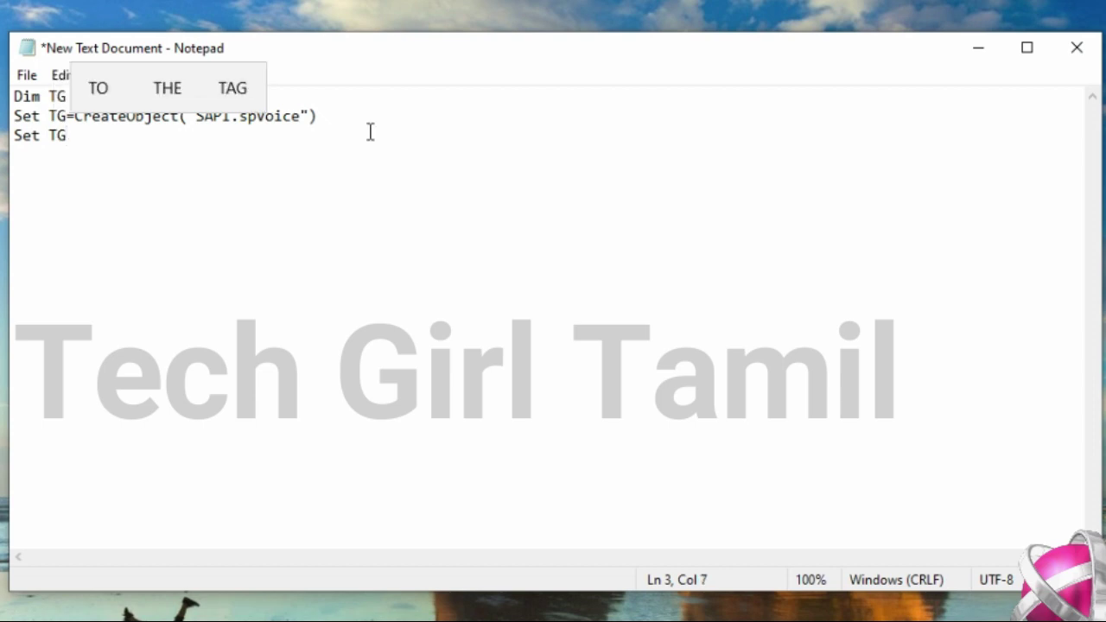
type(".Voice")
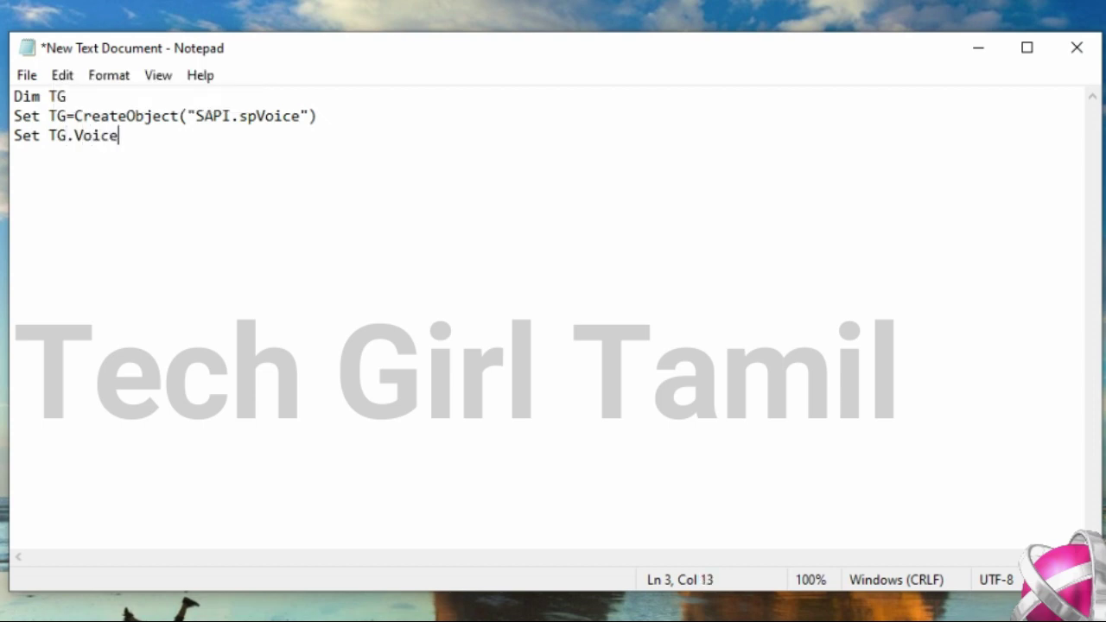
type("=TG.GetVoic")
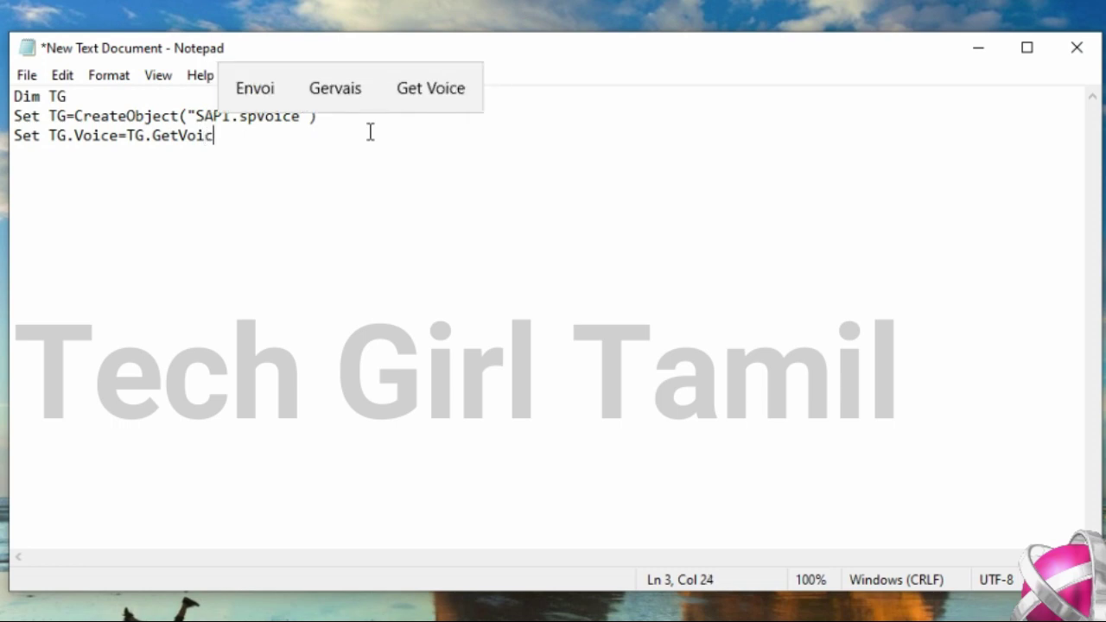
type("es")
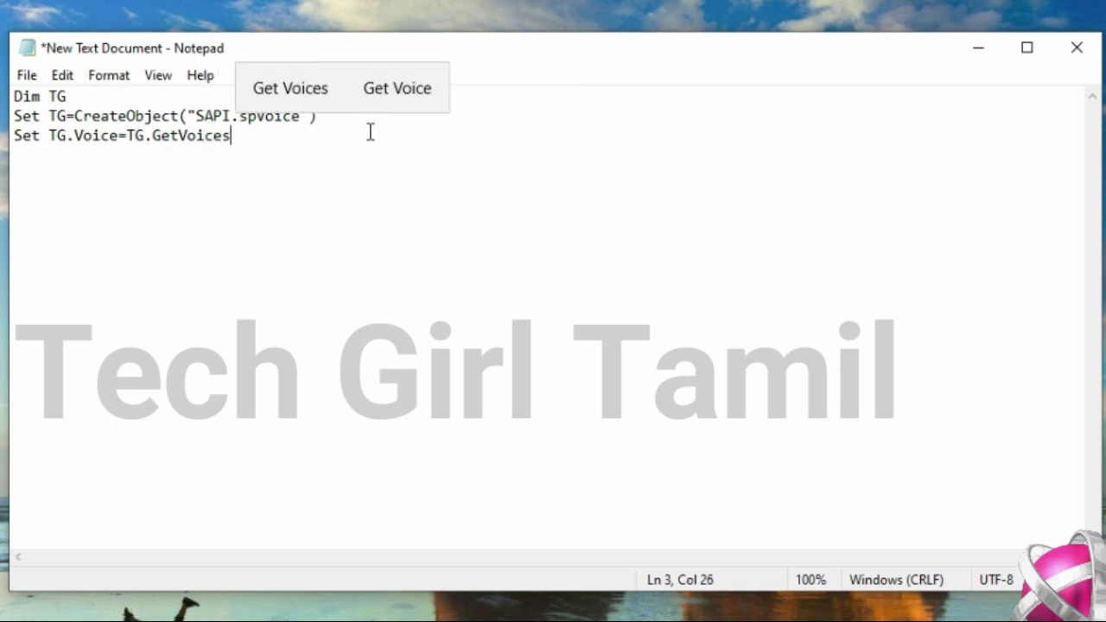
type(".Ite")
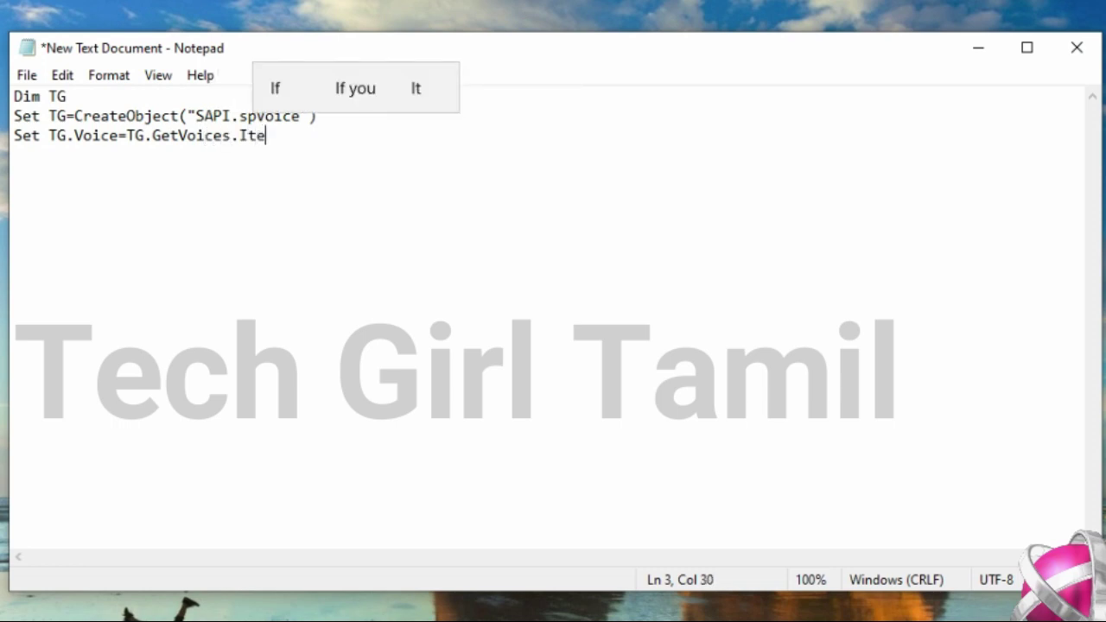
type("m")
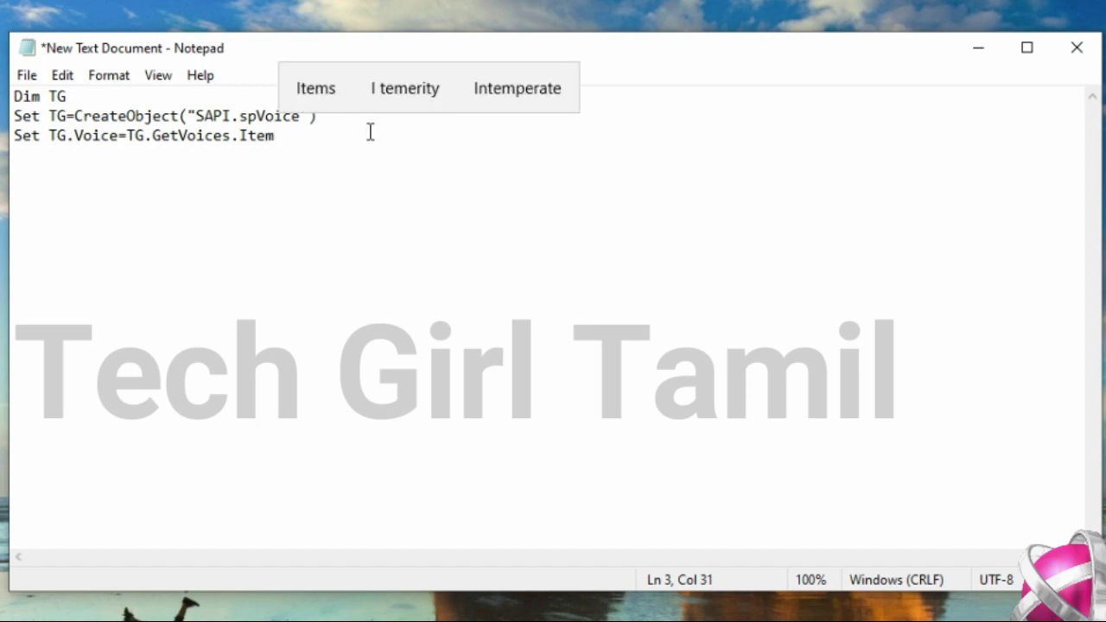
type("(0")
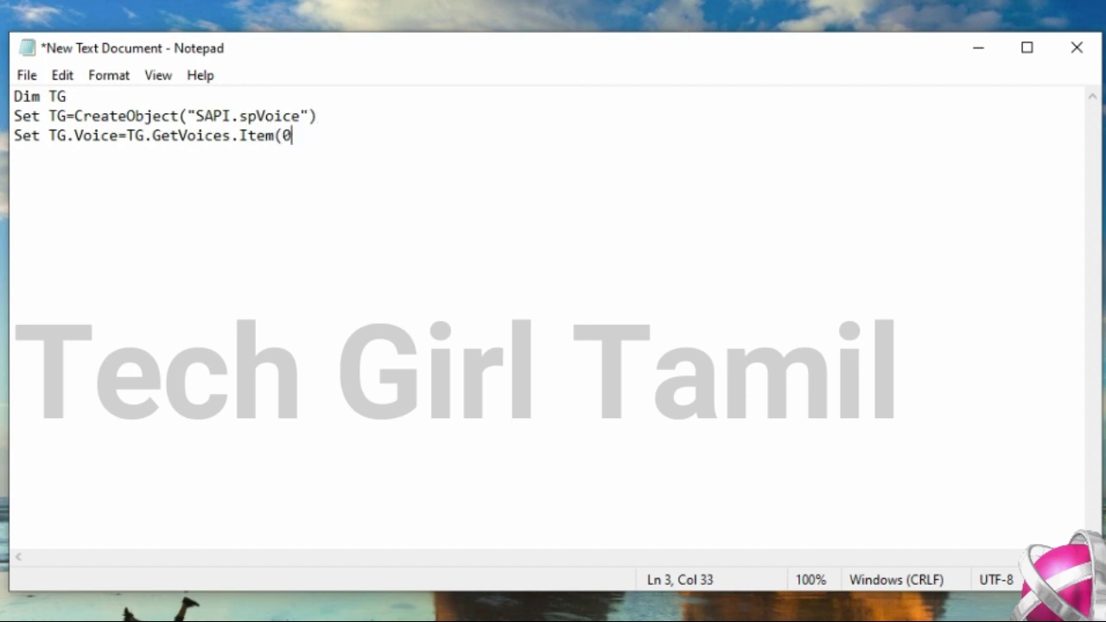
type(")")
key("Return")
Add a TG.Speak line whose quoted text is Welcome, the person's first name, and "your Laptop is ready to start"
type("TG.Speak \" ")
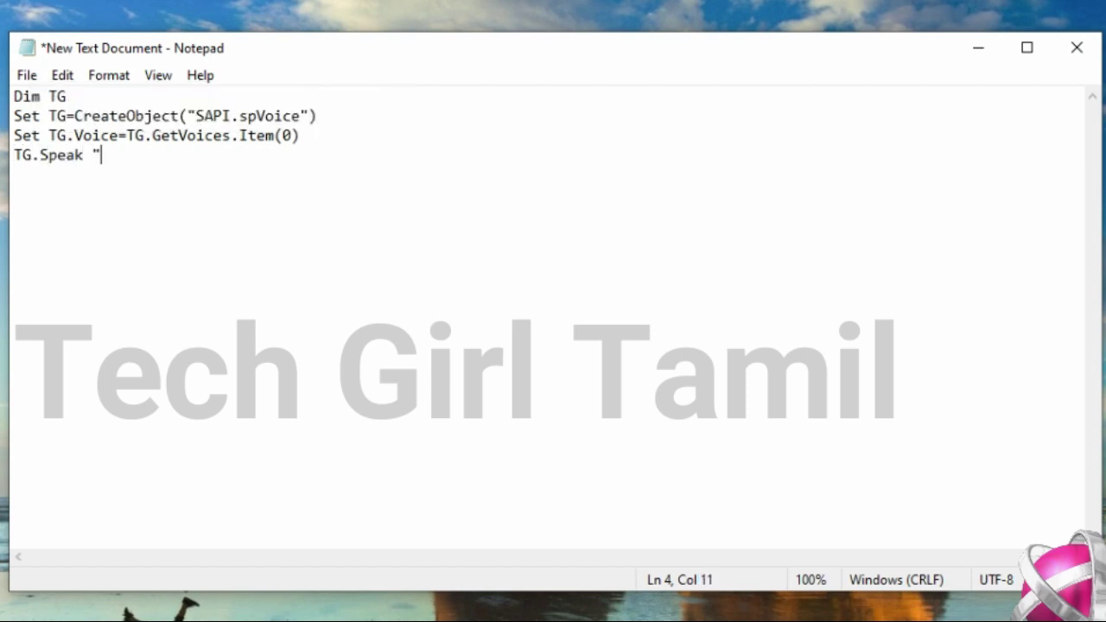
type("Welcom")
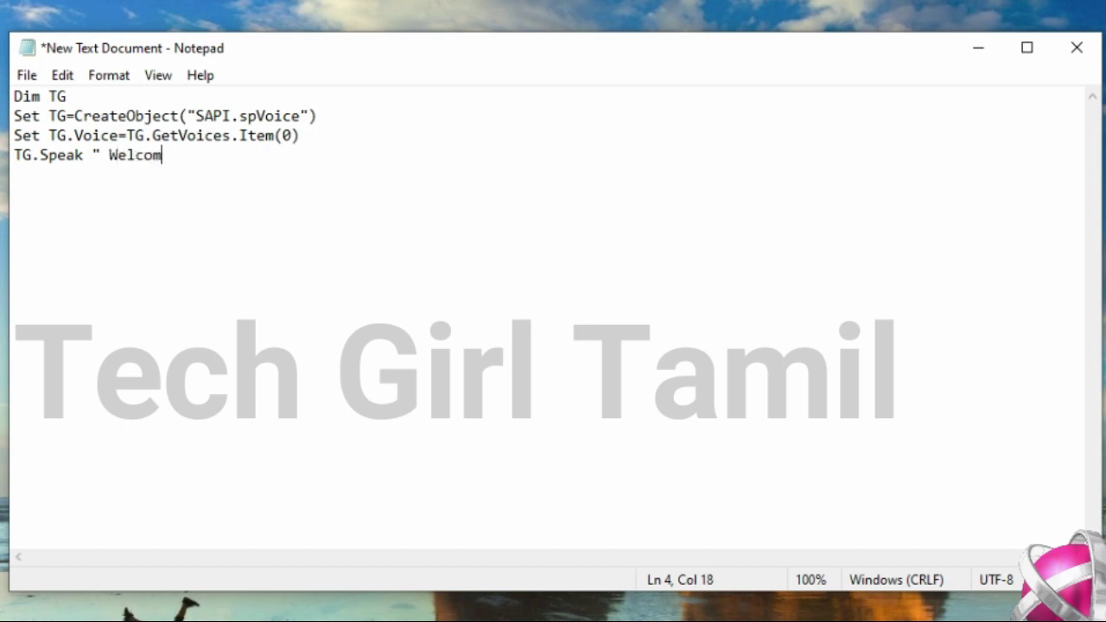
type("e Thahse")
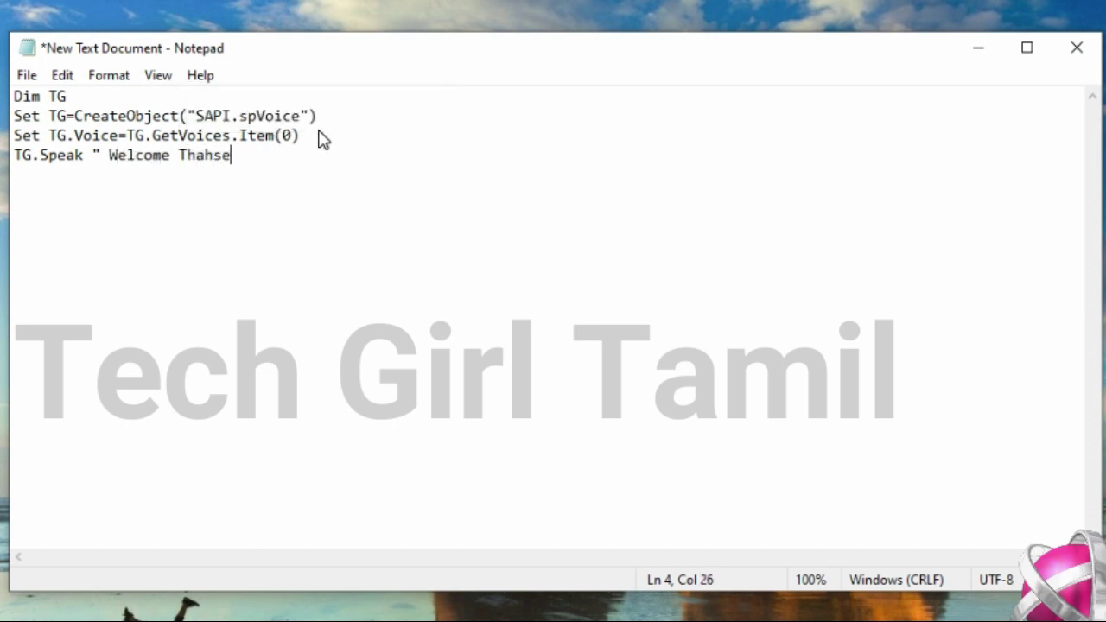
type("ena ")
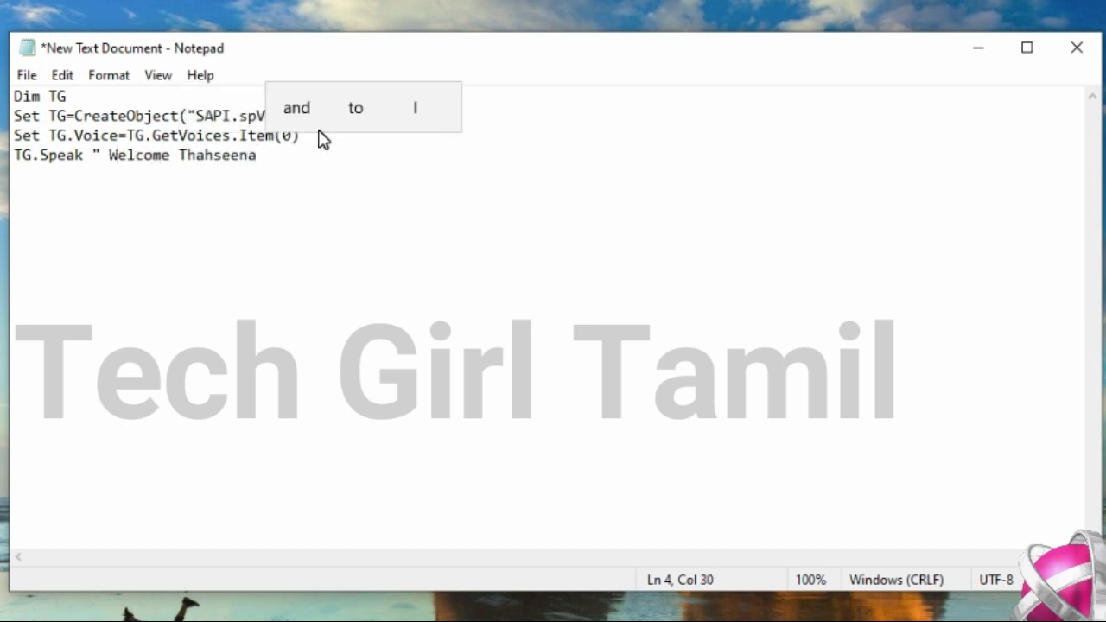
type("your Lap")
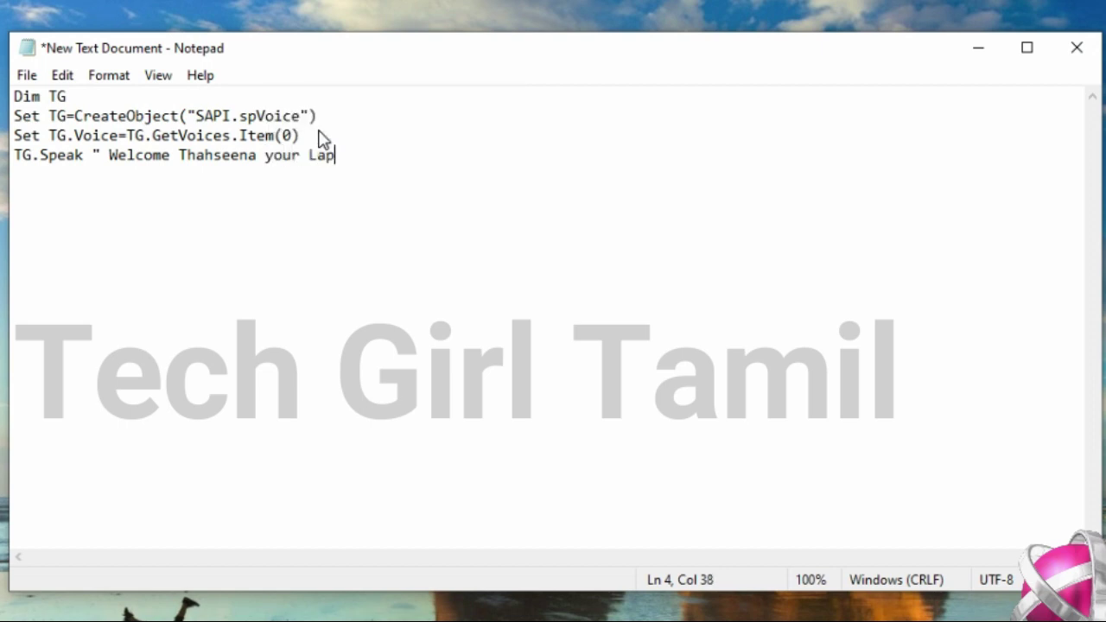
type("top is ready to start")
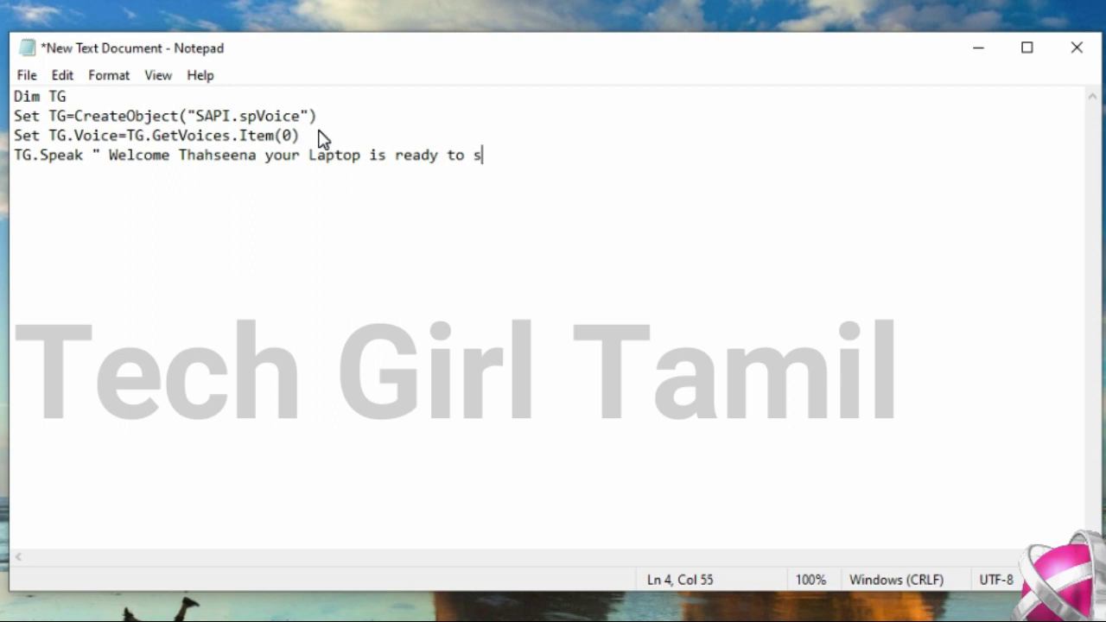
type("\"")
key("Home")
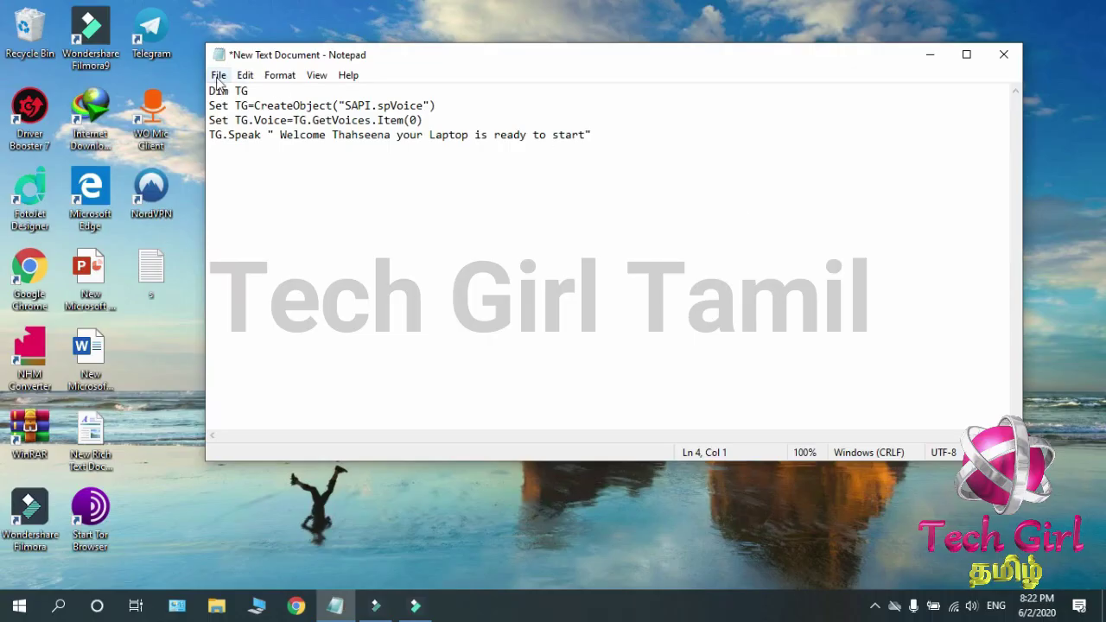
Open the Save As dialog for the script and set the file type to All Files and the encoding to ANSI
left_click(27, 76)
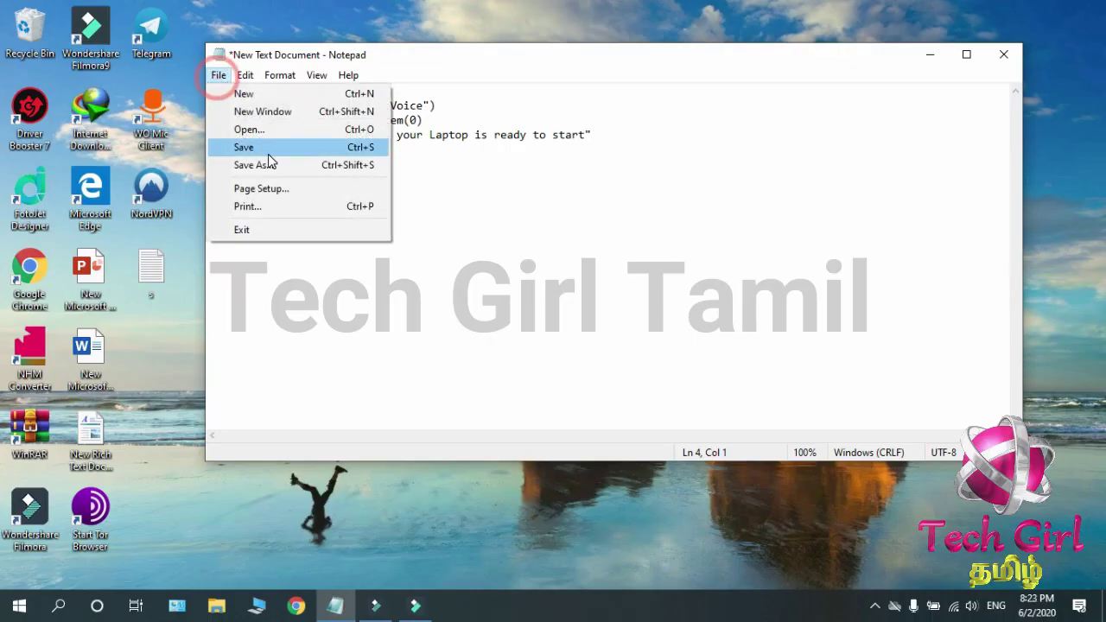
left_click(309, 173)
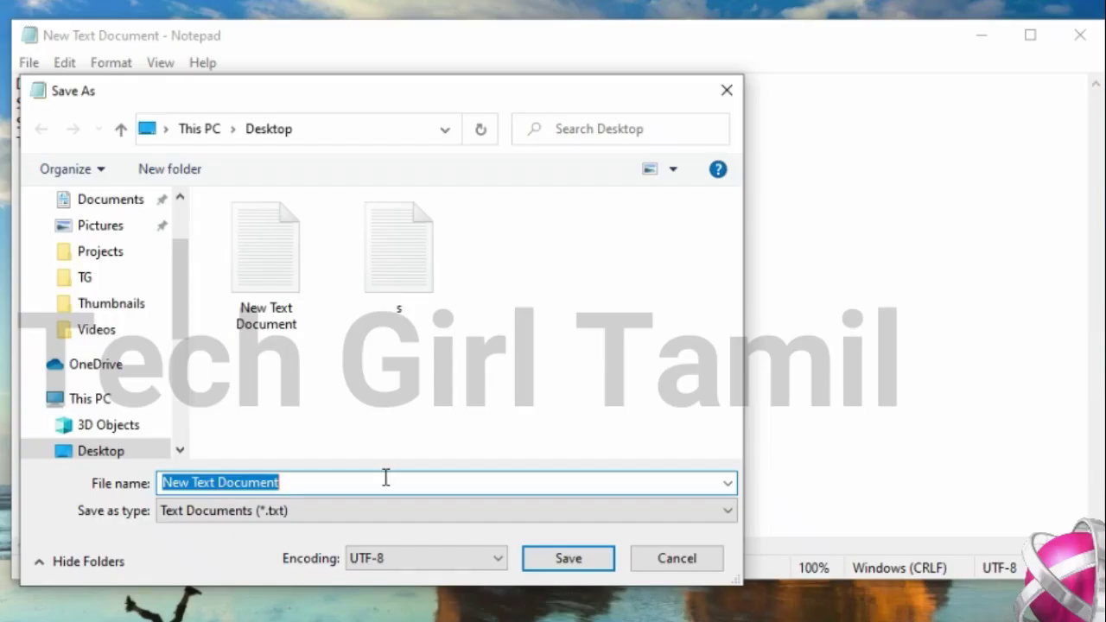
left_click(346, 517)
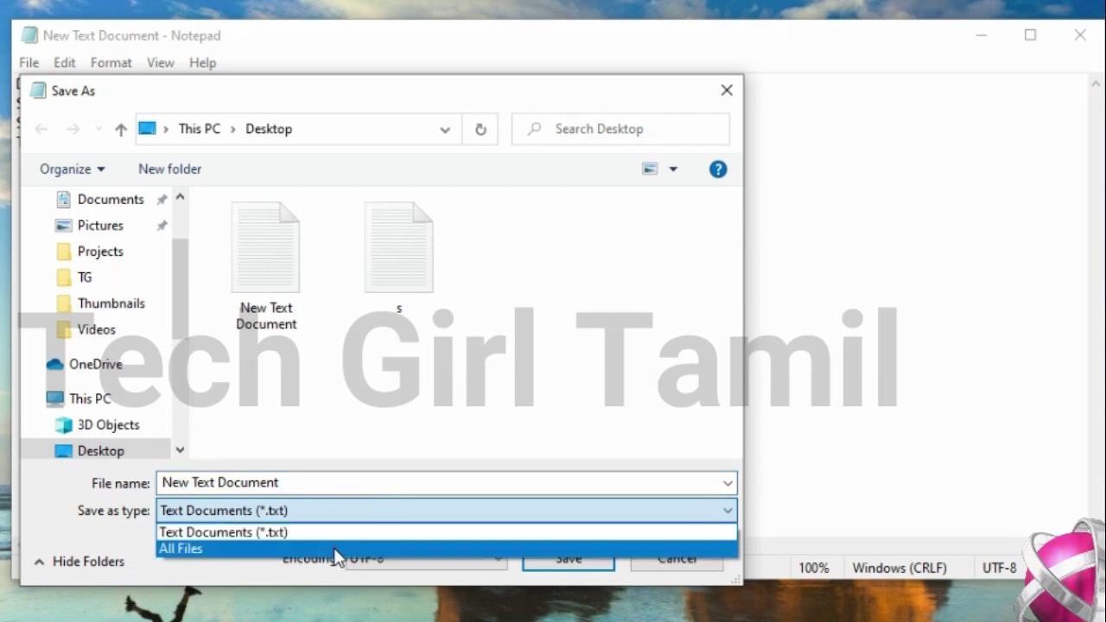
left_click(335, 550)
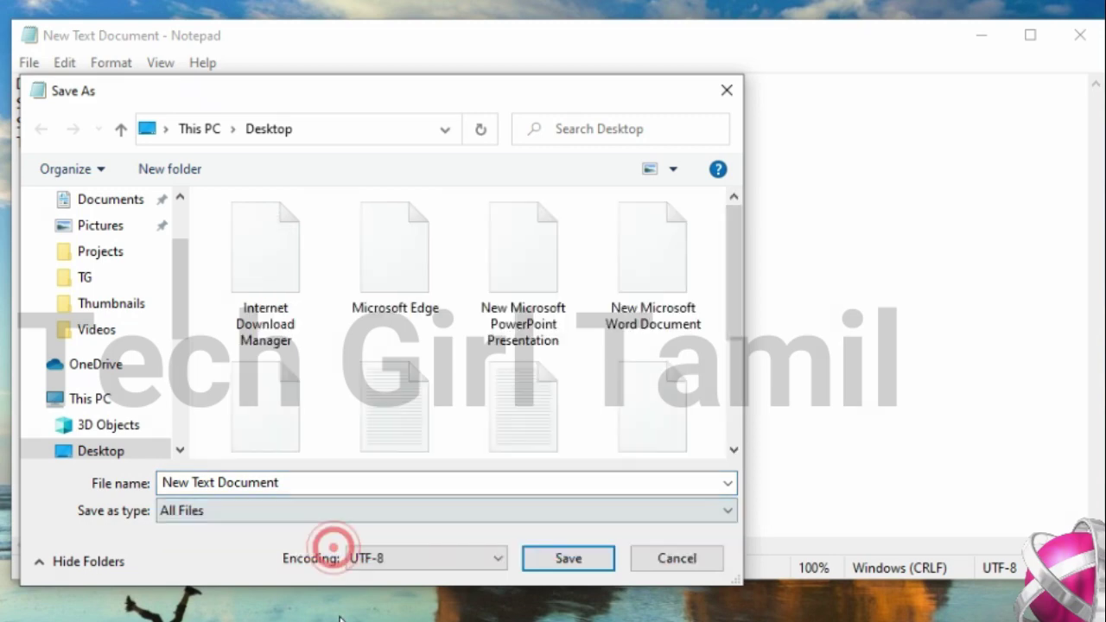
left_click(431, 564)
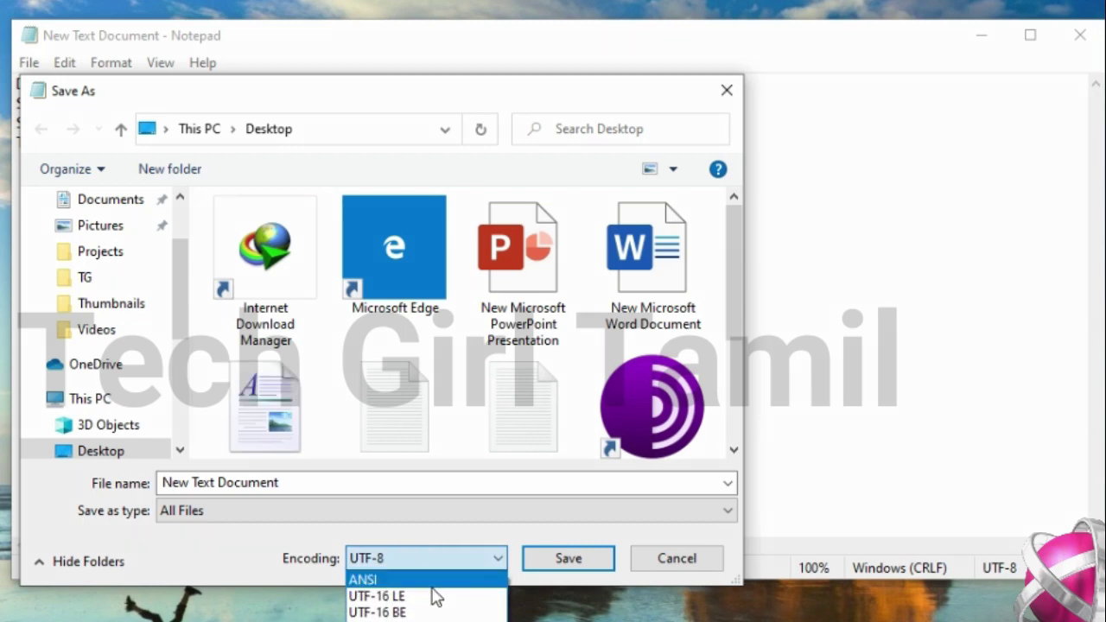
left_click(436, 579)
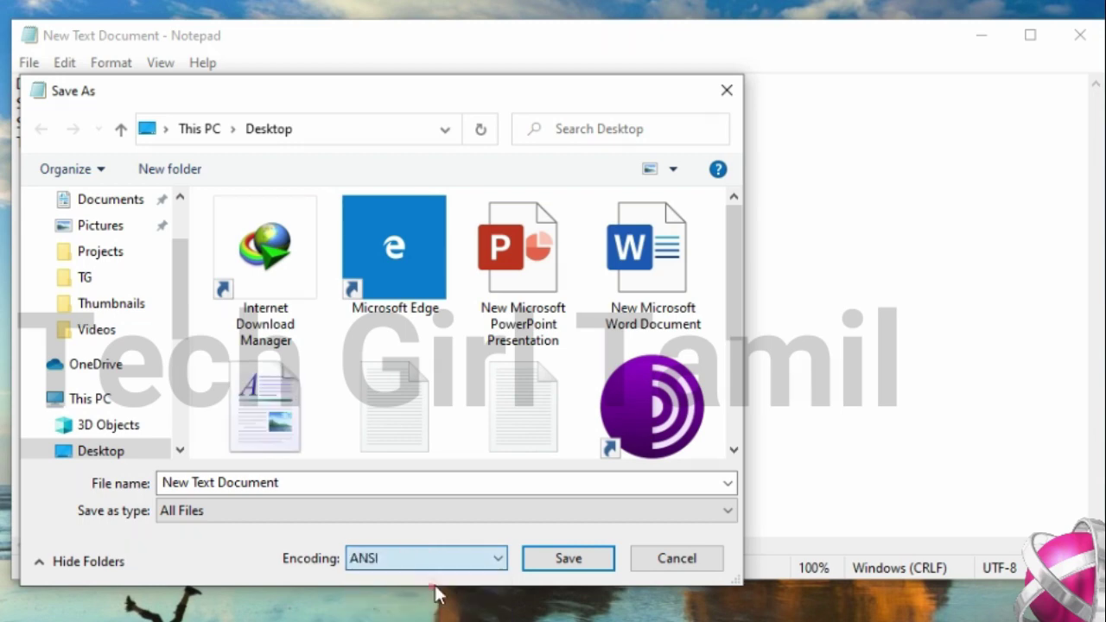
Save the script to the Desktop as WelcomeTg.vbs and close the document
left_click(323, 481)
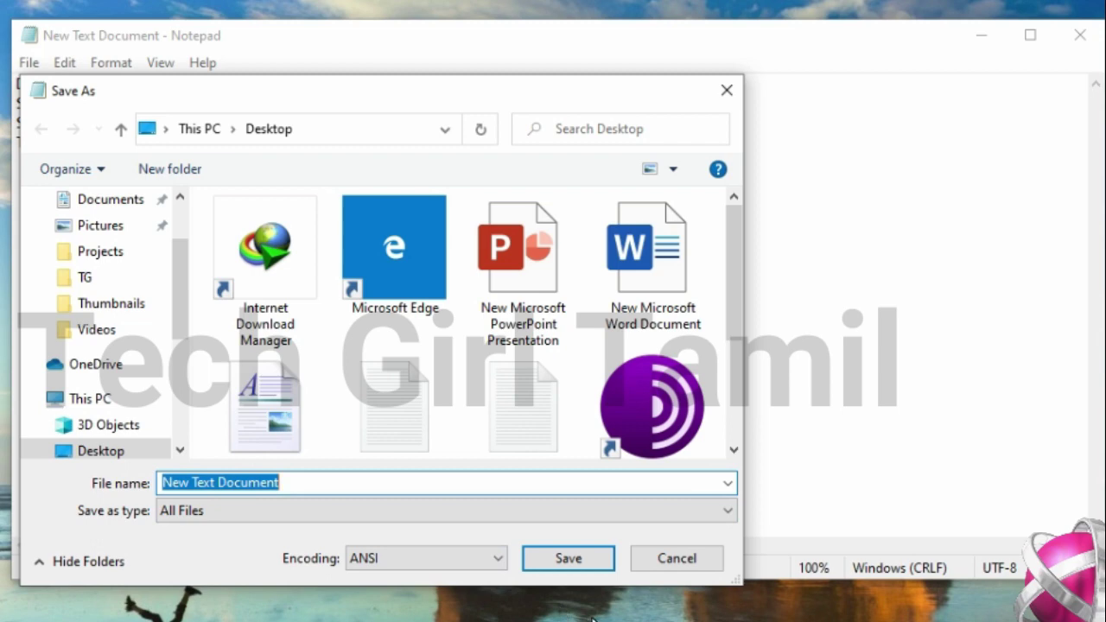
type("Wel")
type("comeTg")
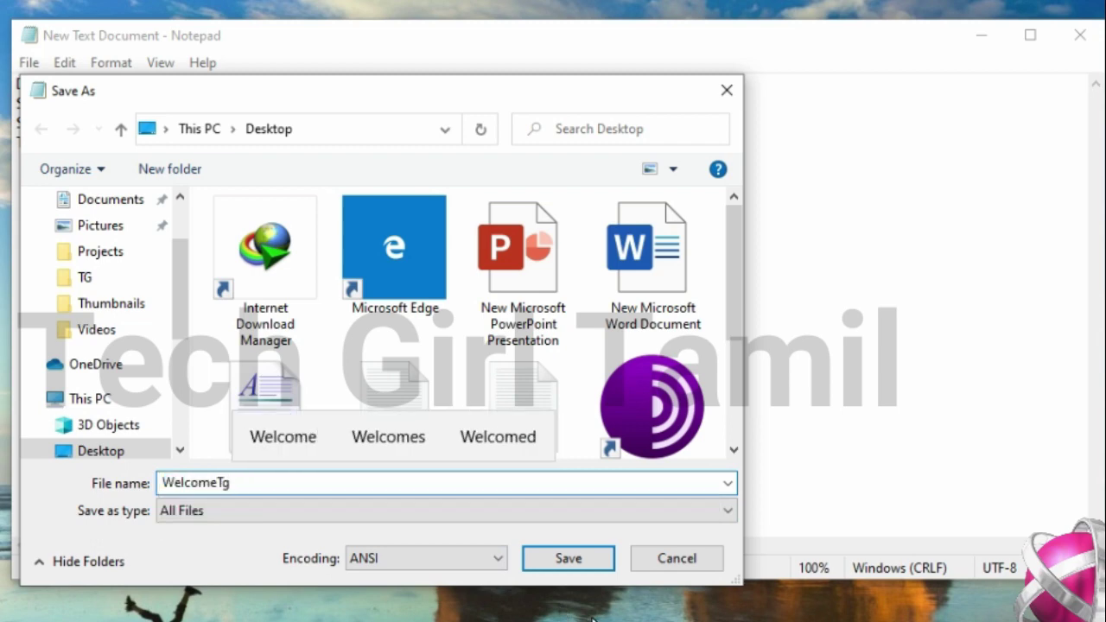
type(".vbs")
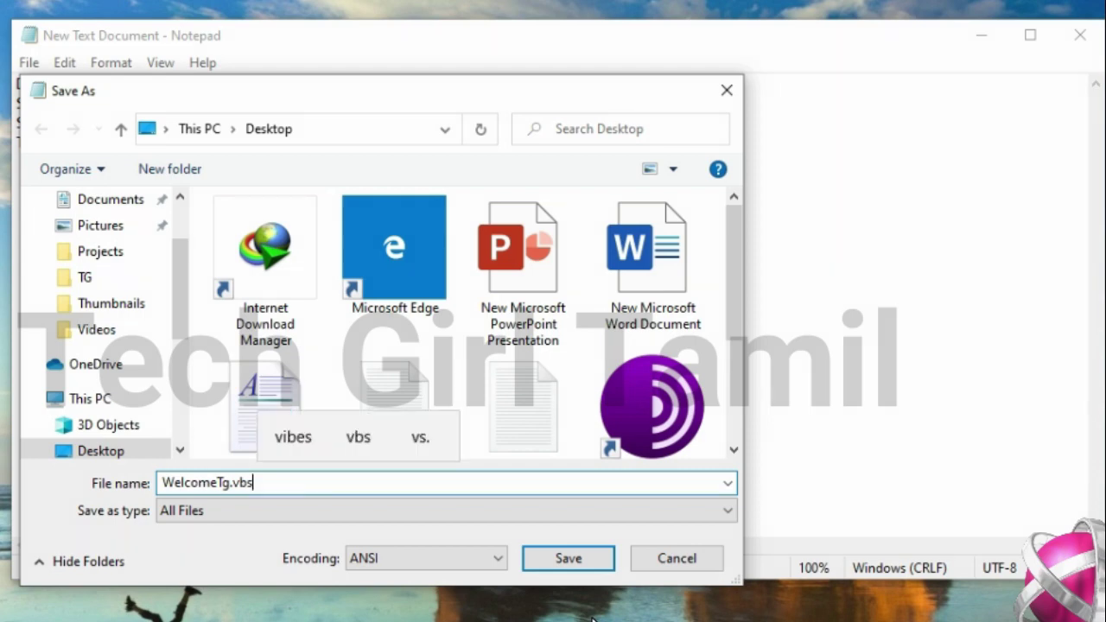
scroll(141, 402, "down", 1)
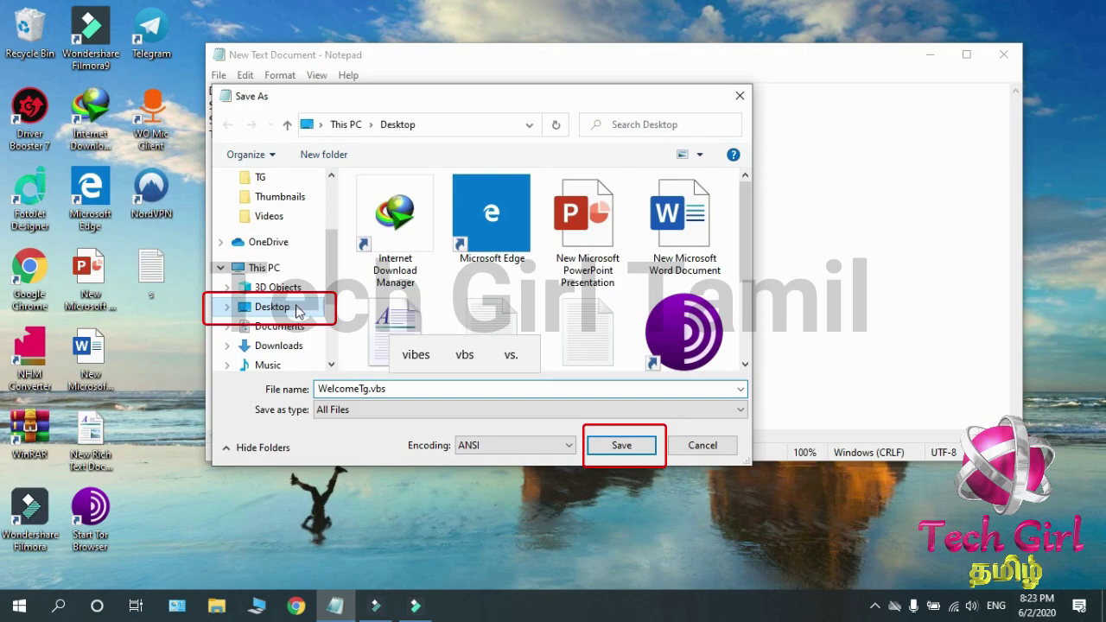
left_click(296, 307)
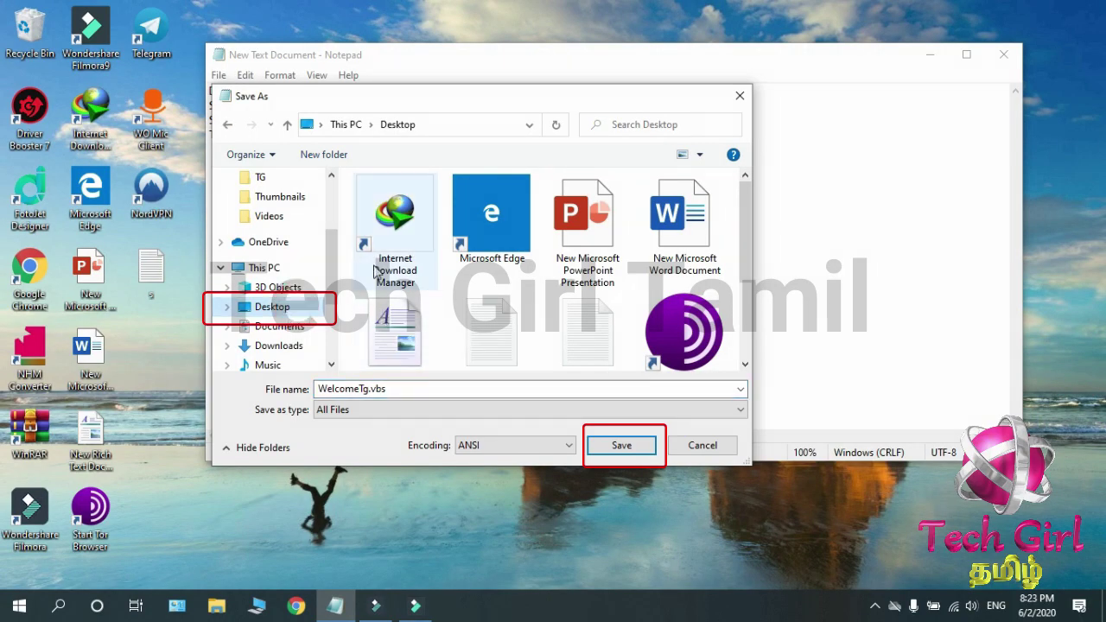
left_click(618, 446)
left_click(1013, 55)
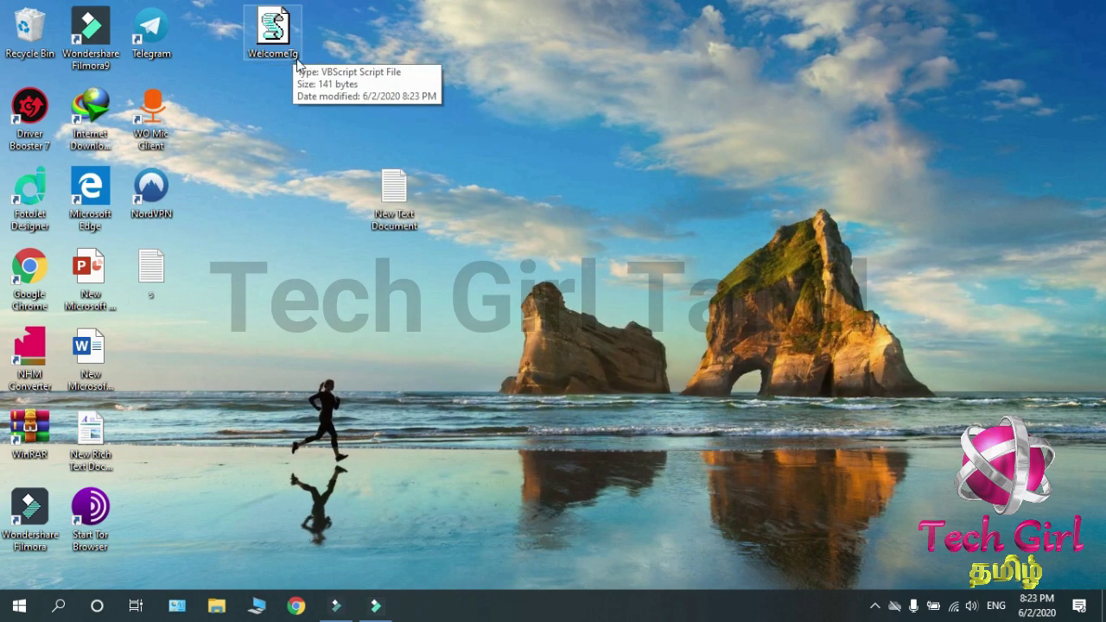
Run the WelcomeTg script from the desktop to test the voice, and copy the file
double_click(285, 41)
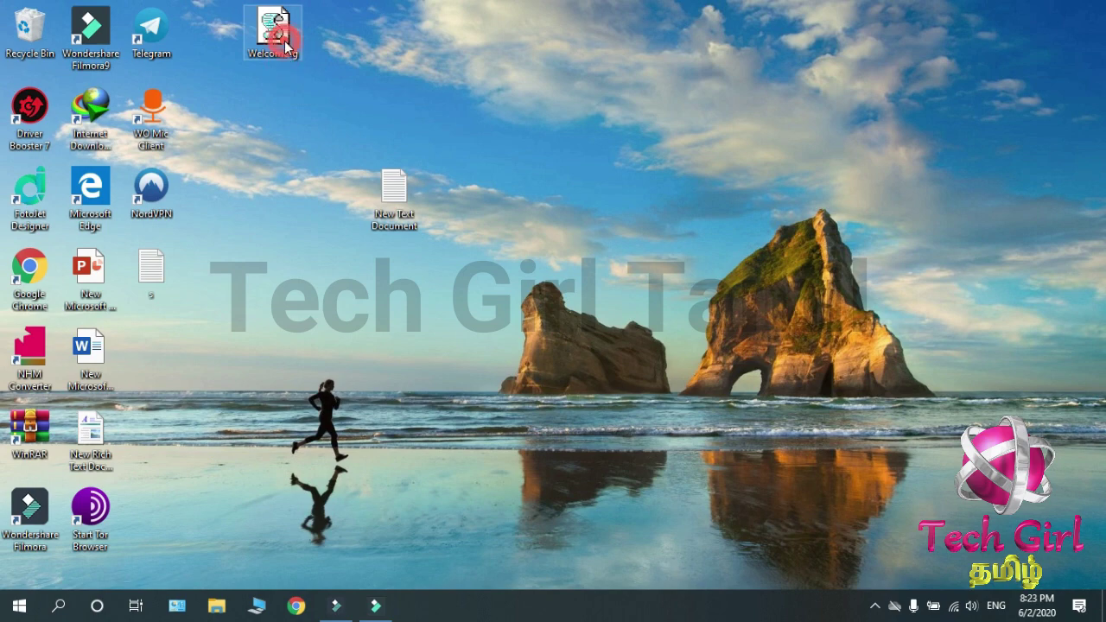
right_click(285, 40)
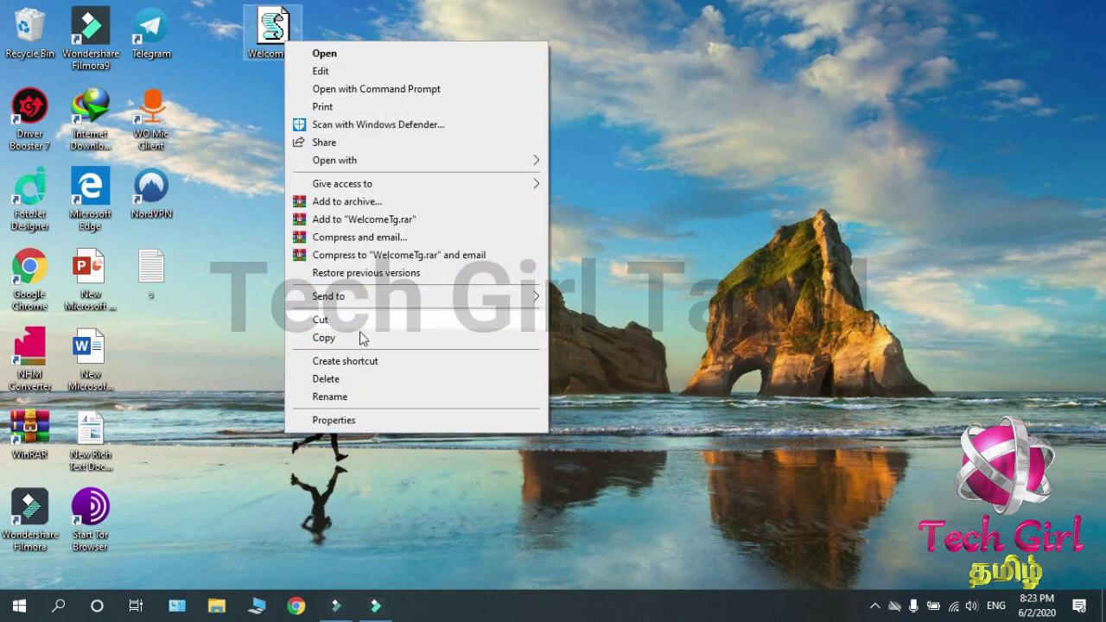
left_click(361, 339)
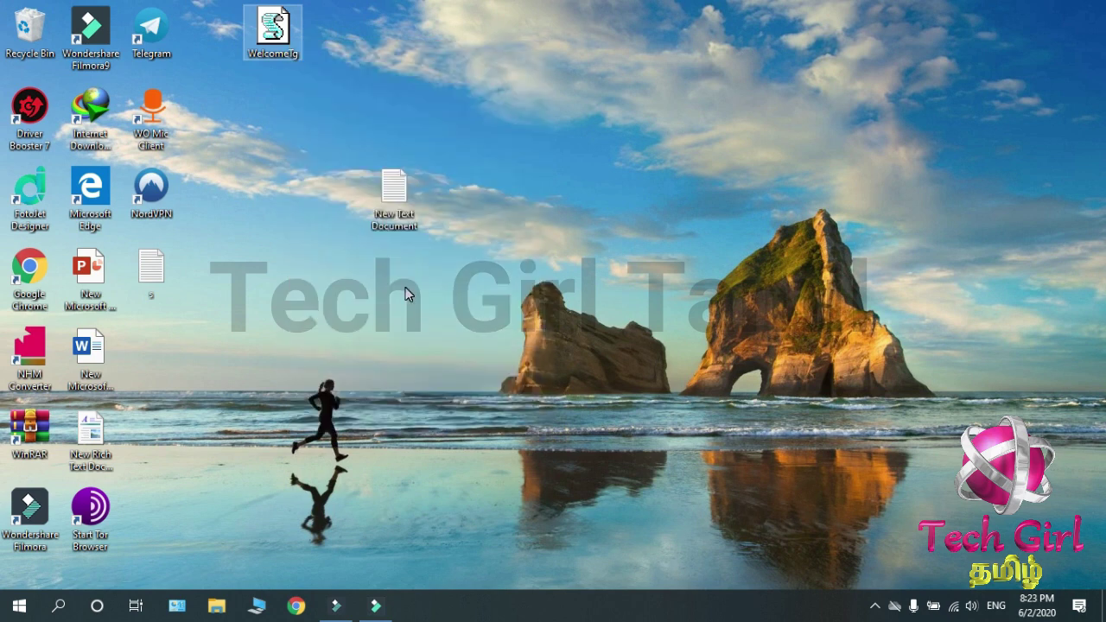
left_click(58, 604)
type("run")
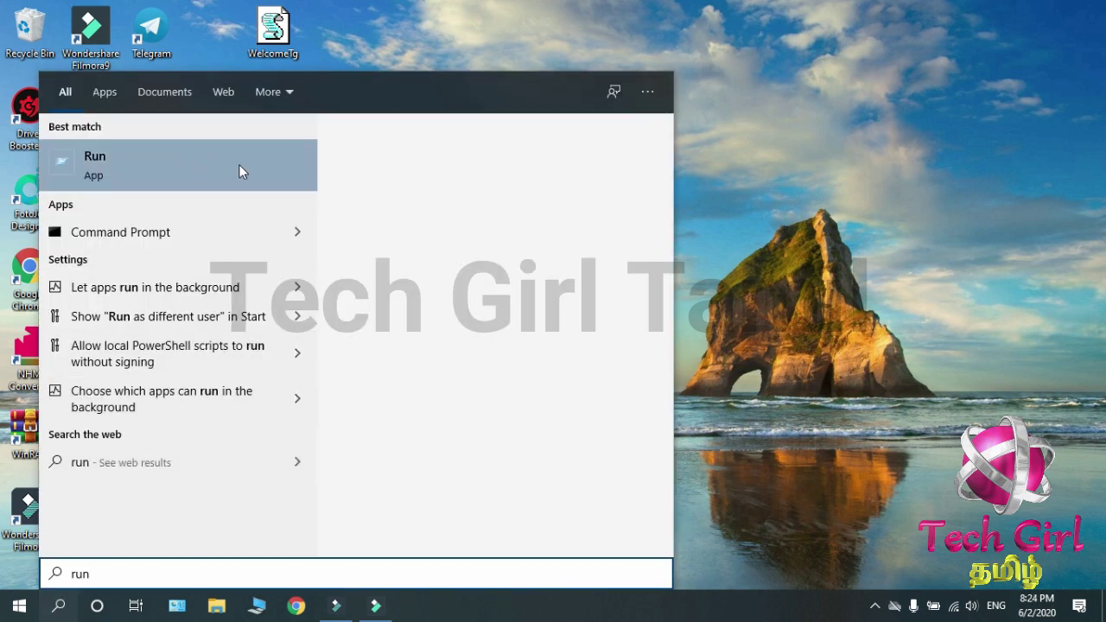
left_click(768, 228)
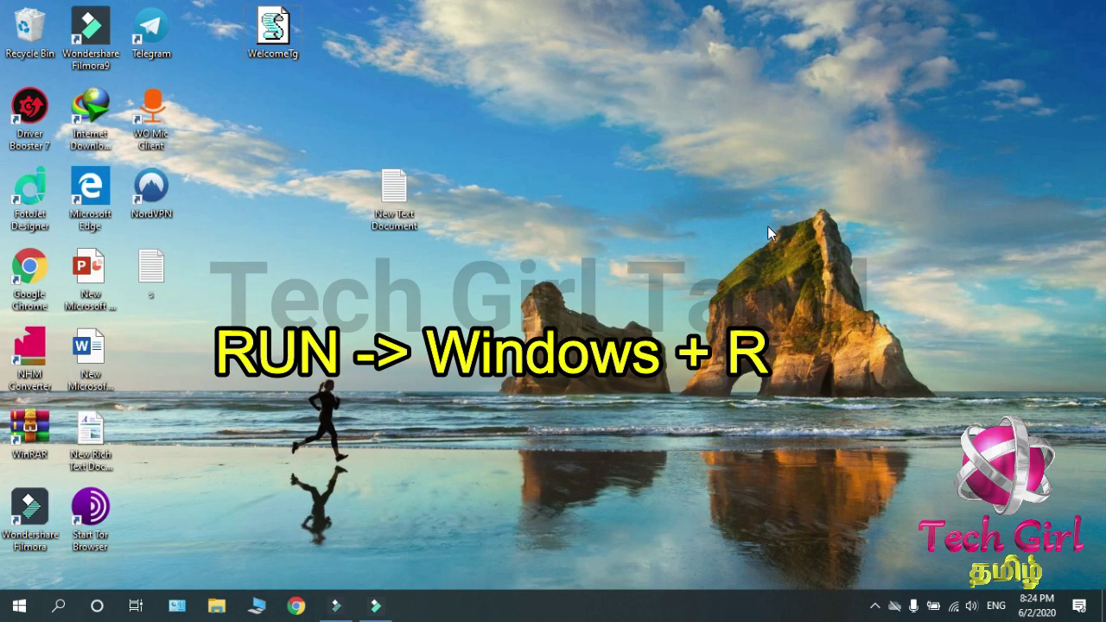
Open the Windows Startup folder with the Run command shell:startup and maximize its window
key("super+r")
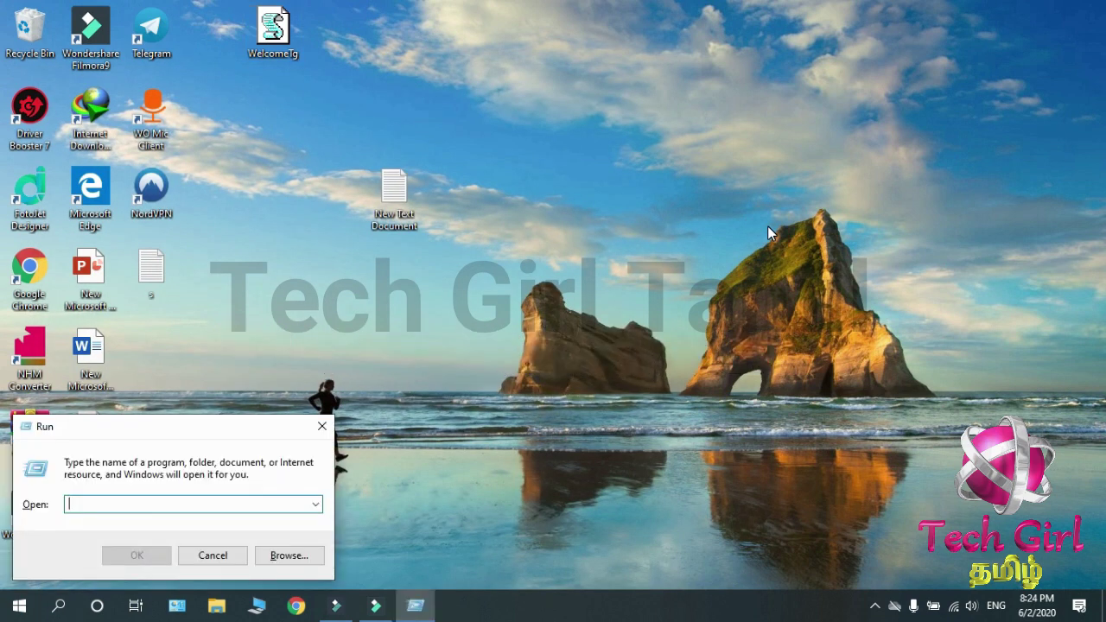
left_click_drag(192, 437, 545, 294)
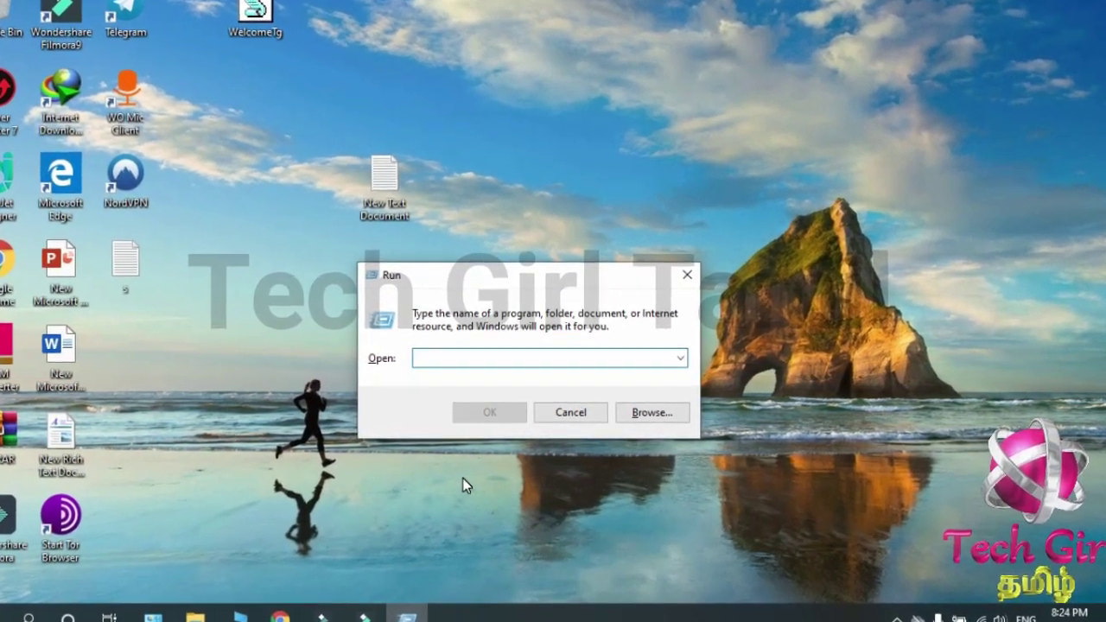
type("she")
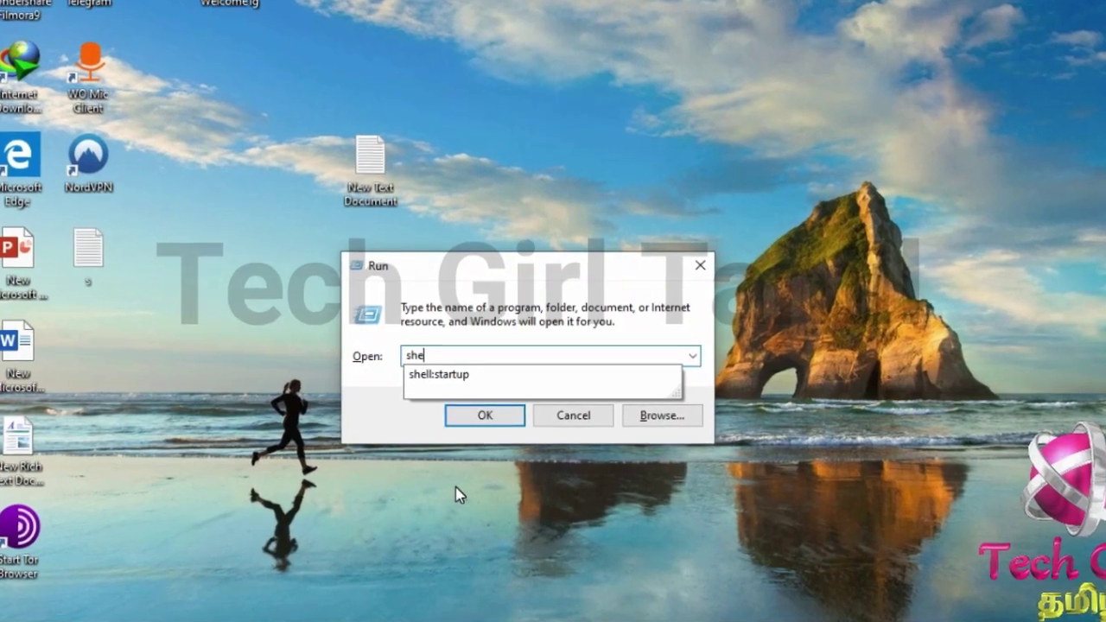
type("ll:")
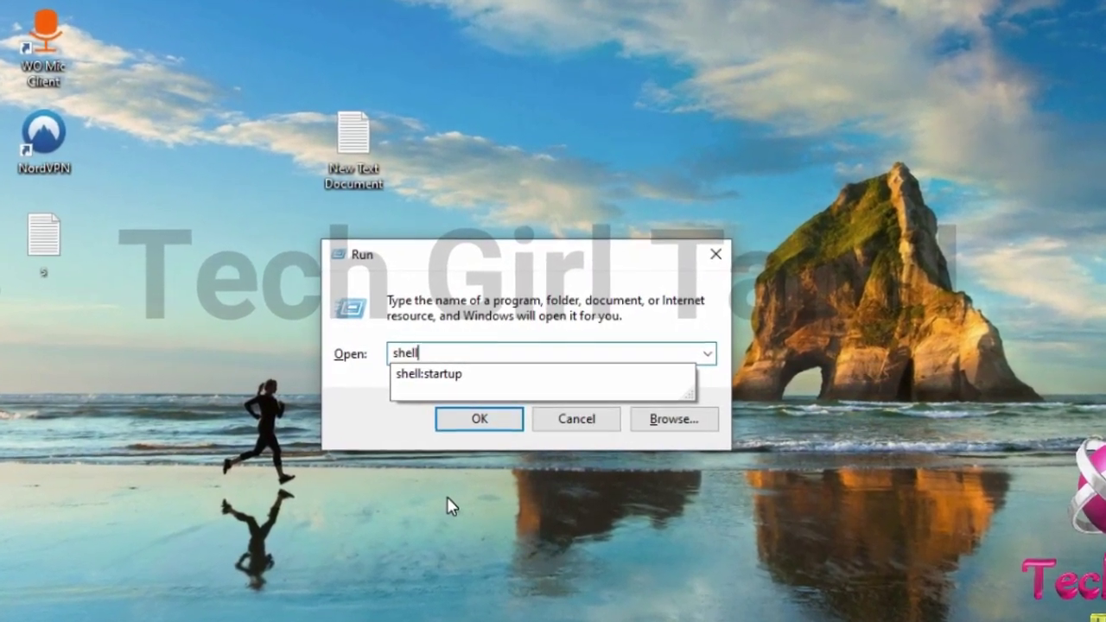
type("start")
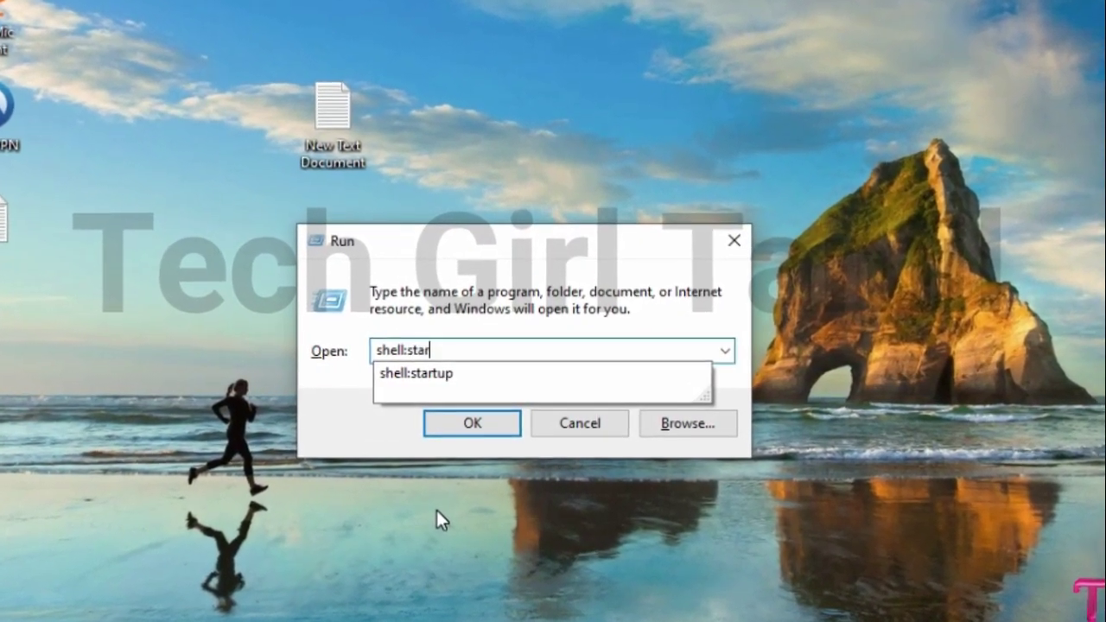
type("up")
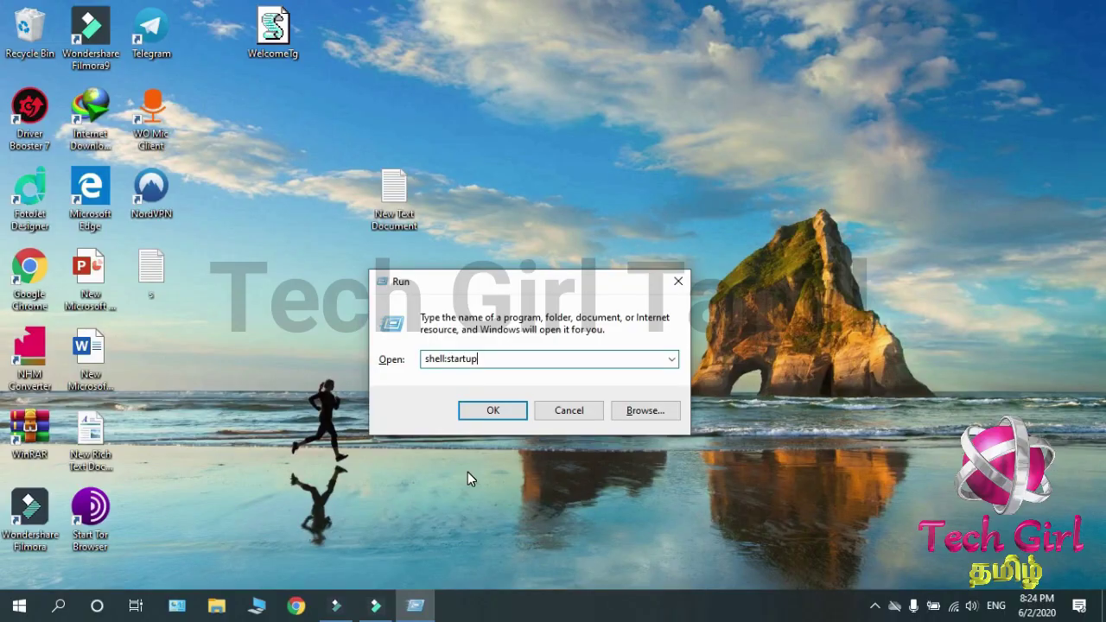
left_click(495, 411)
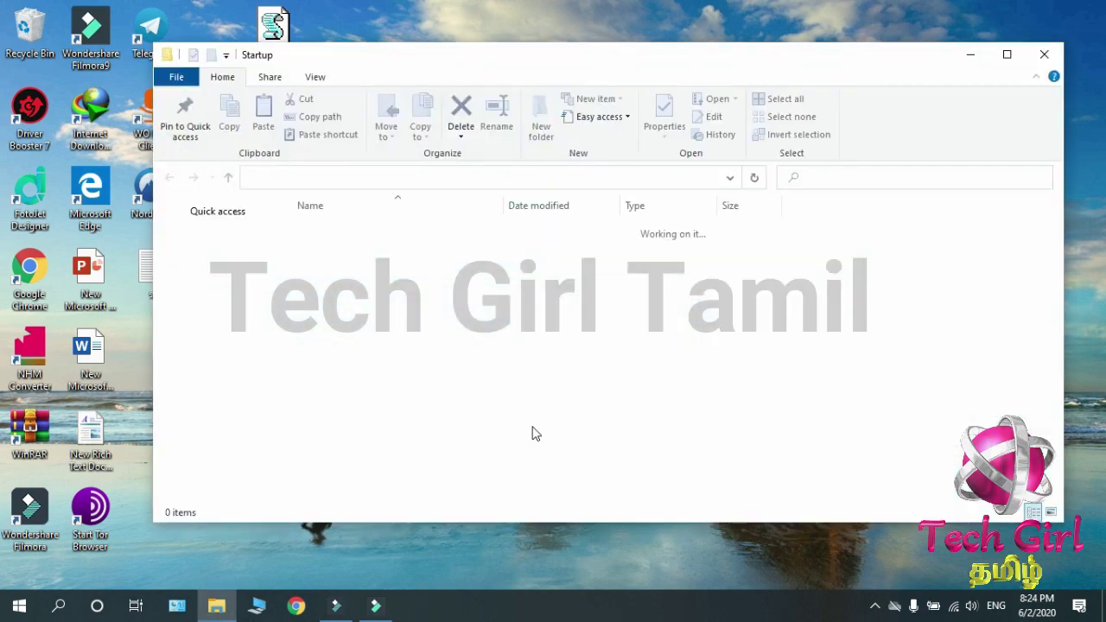
left_click(1004, 56)
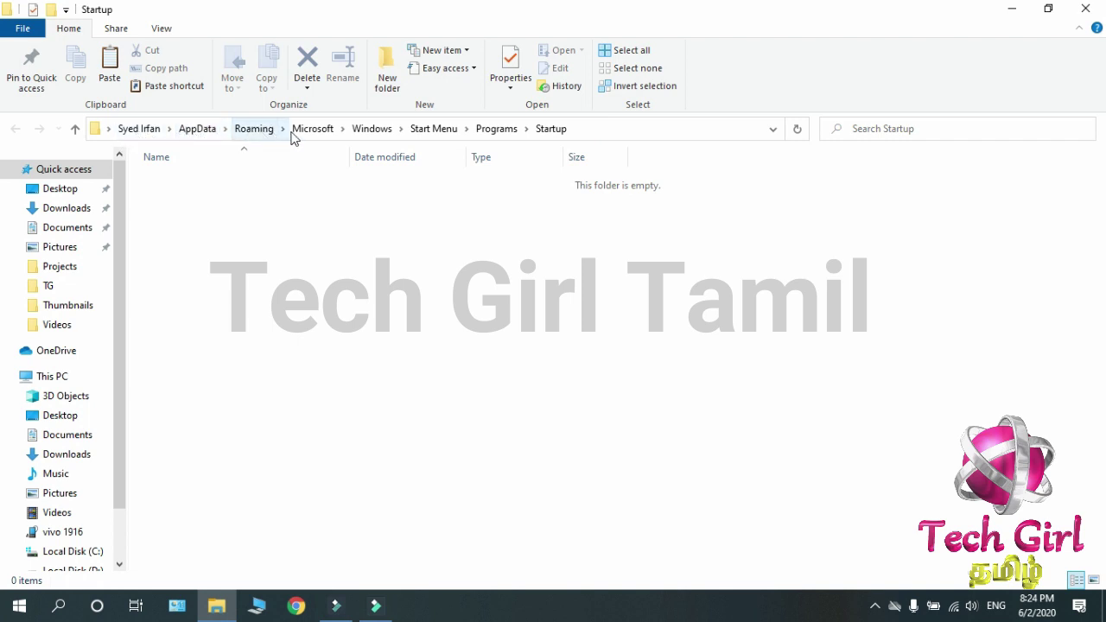
Paste the copied WelcomeTg script into the Startup folder
left_click(629, 131)
left_click(528, 130)
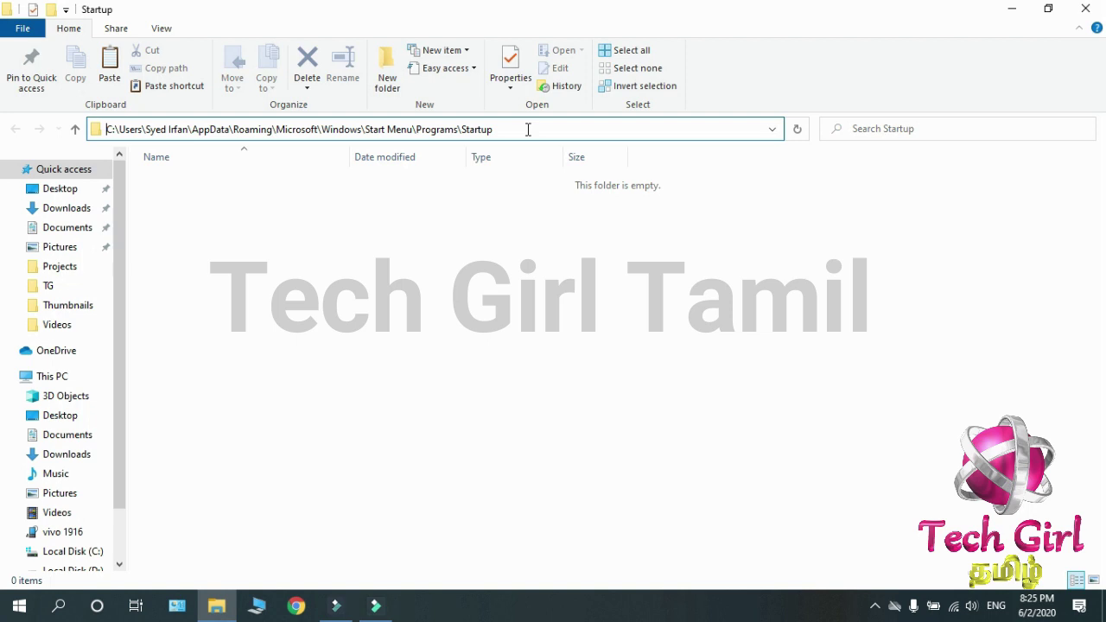
left_click(559, 143)
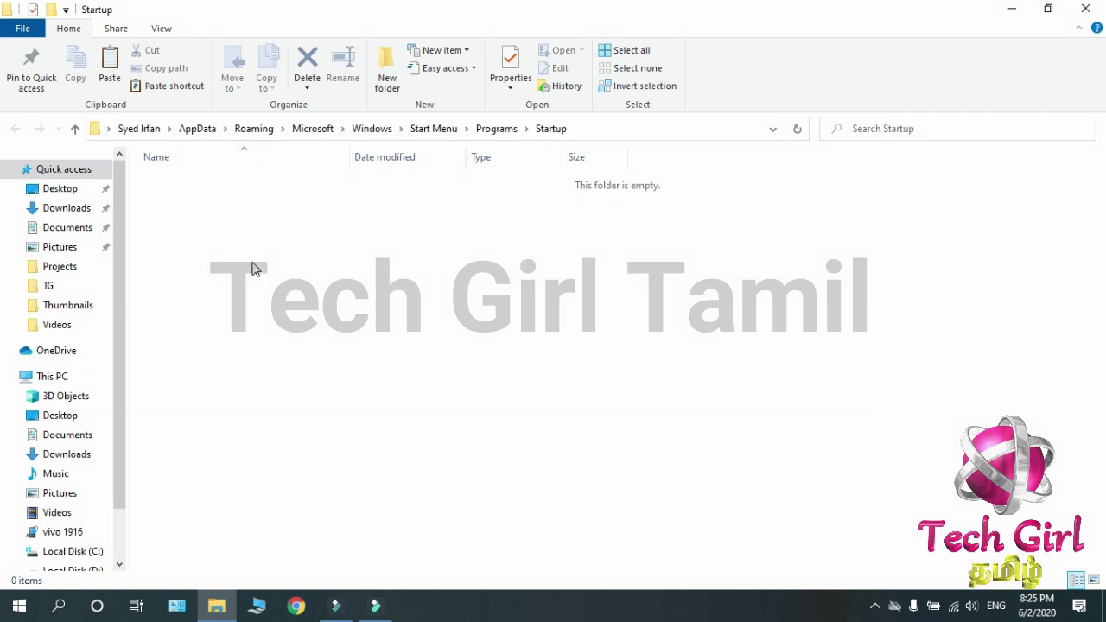
right_click(224, 225)
left_click(259, 315)
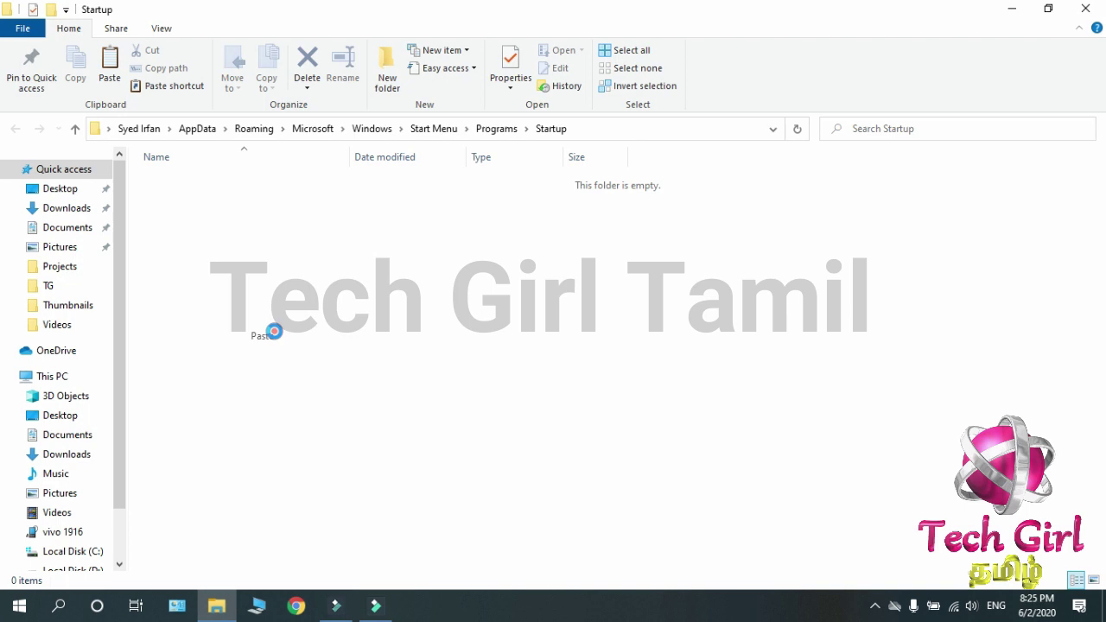
left_click(321, 285)
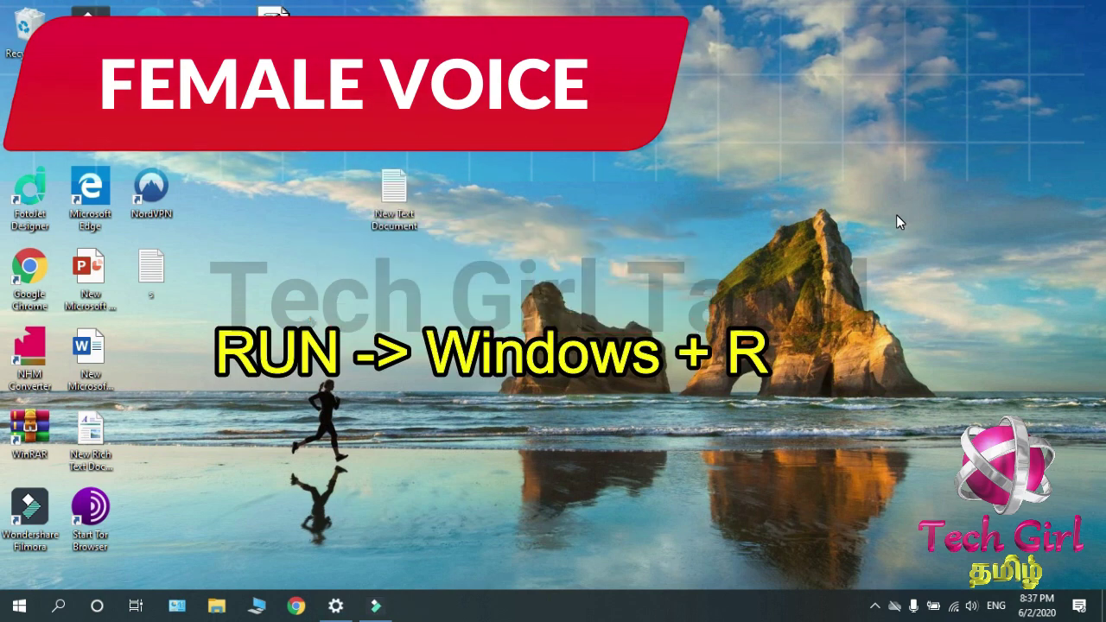
Reopen the Startup folder by running shell:startup from the Run dialog
key("super+r")
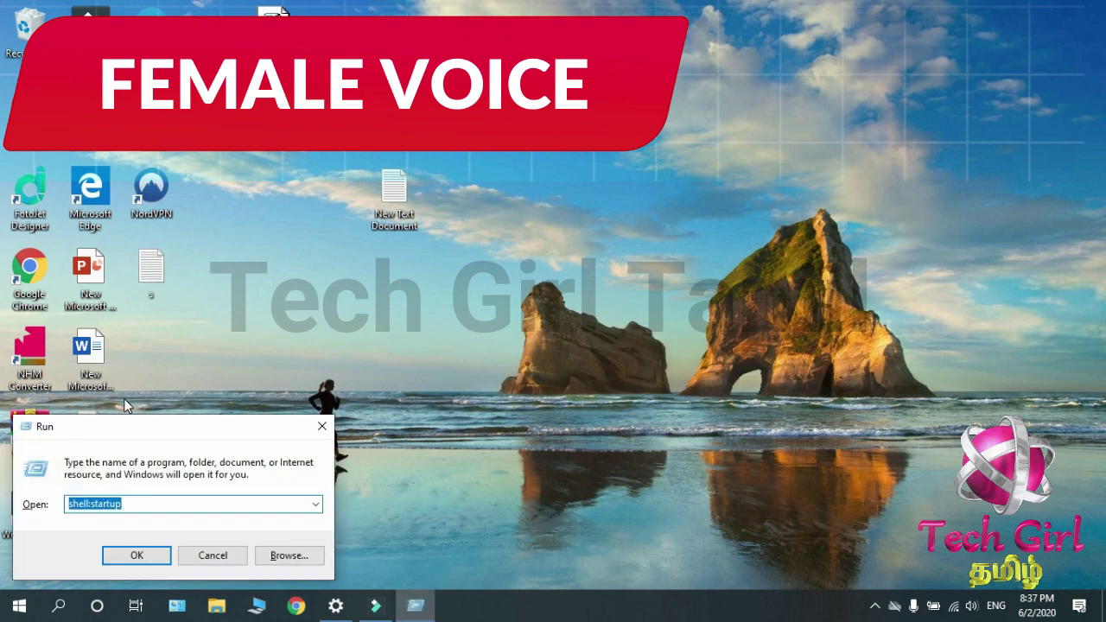
left_click_drag(149, 432, 551, 264)
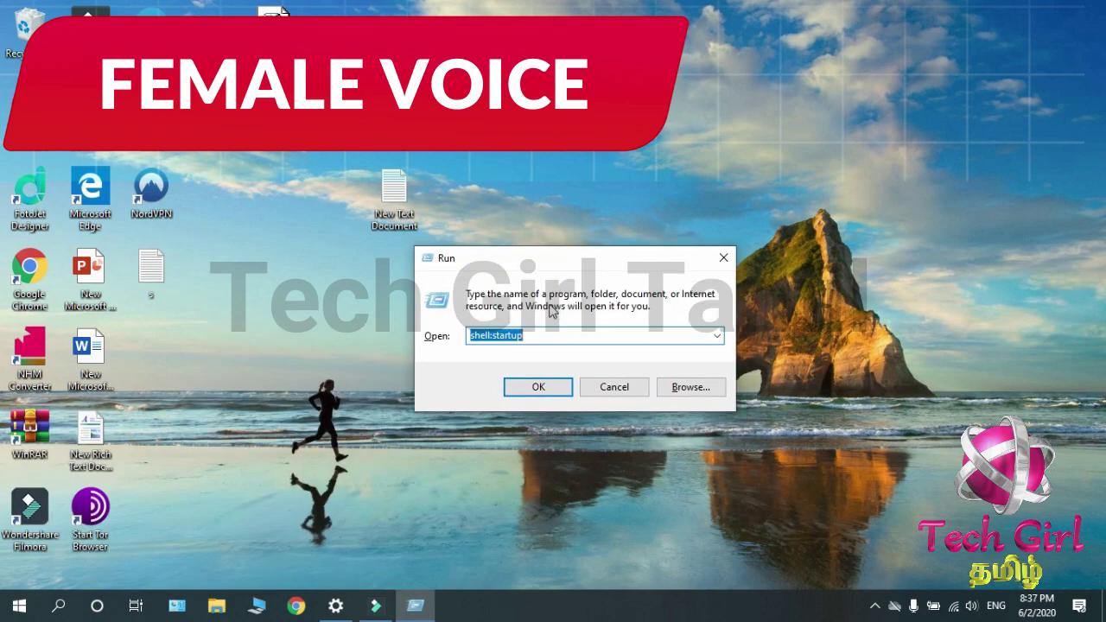
left_click(554, 335)
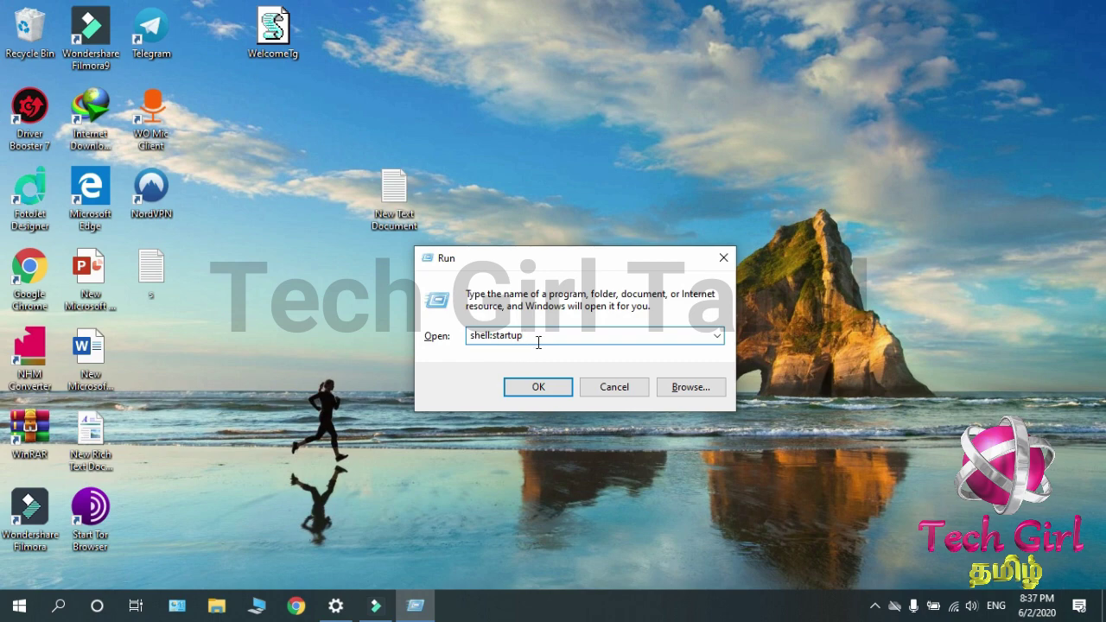
left_click(558, 387)
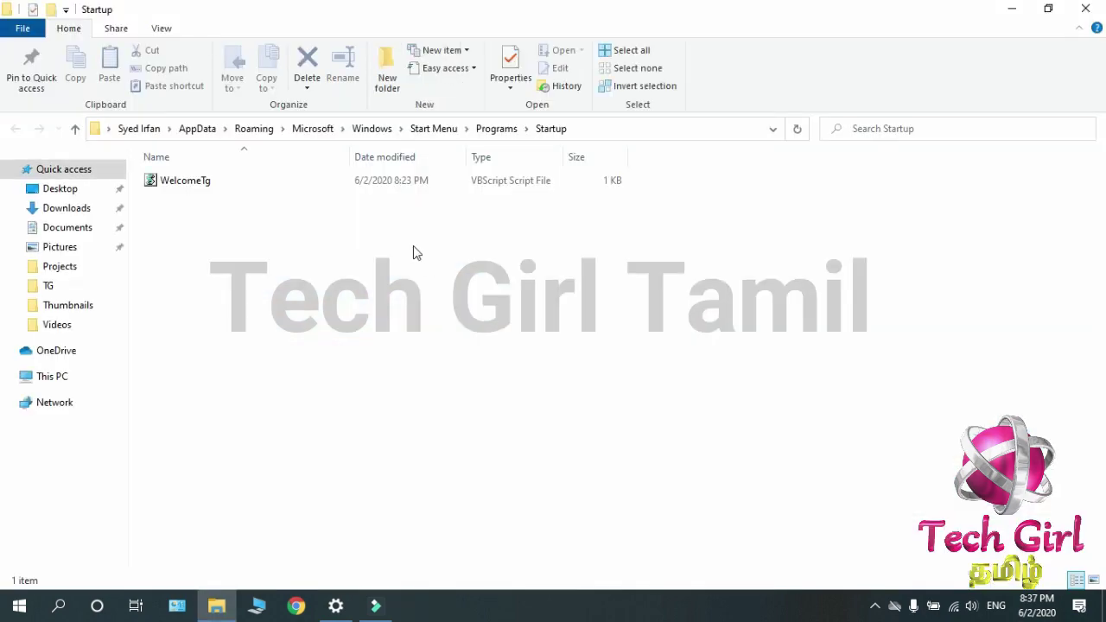
Open the WelcomeTg script from the Startup folder in Notepad for editing
left_click(246, 182)
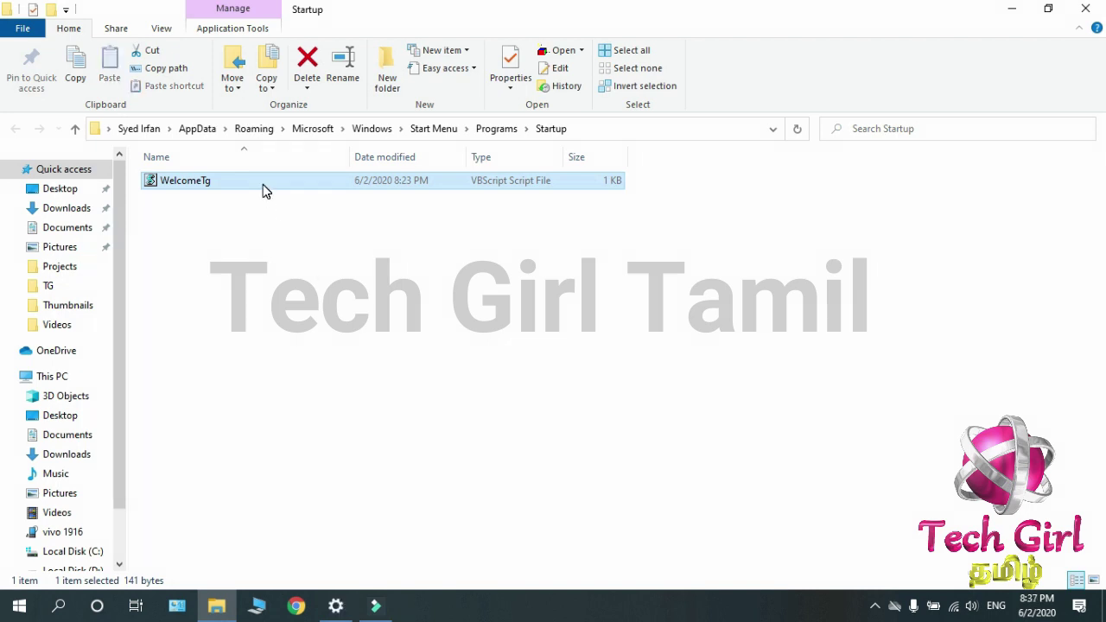
right_click(263, 184)
mouse_move(351, 306)
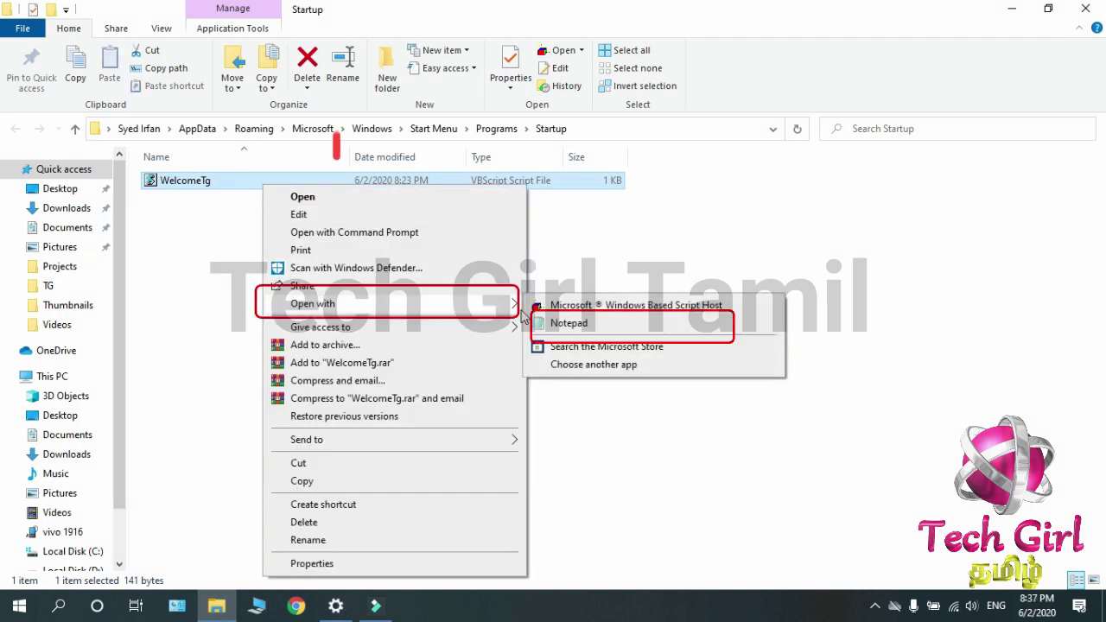
left_click(548, 326)
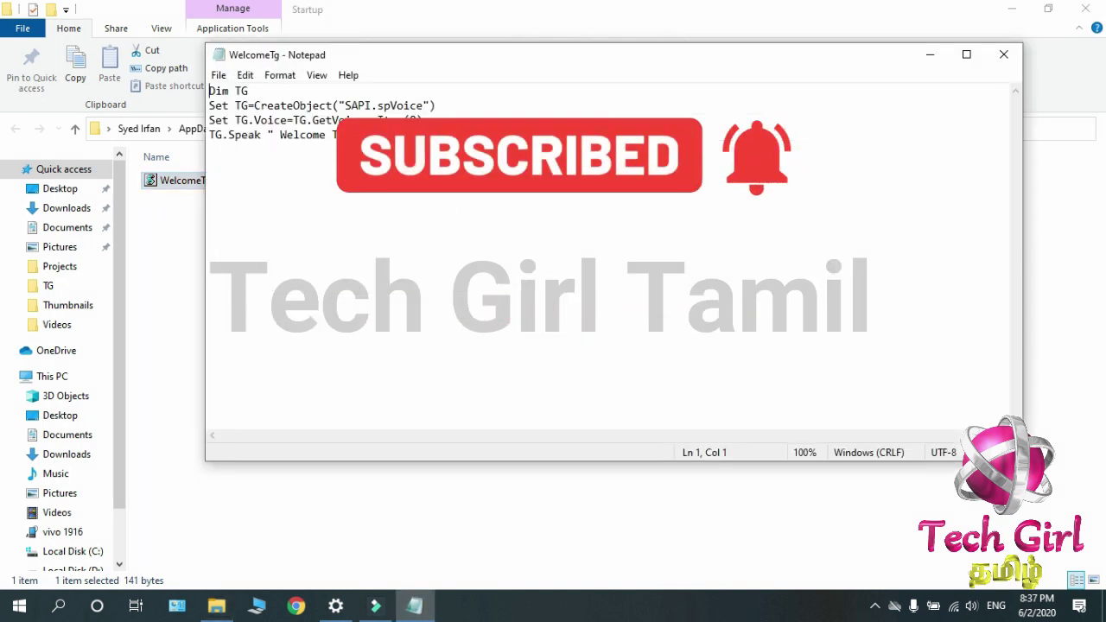
left_click(442, 219)
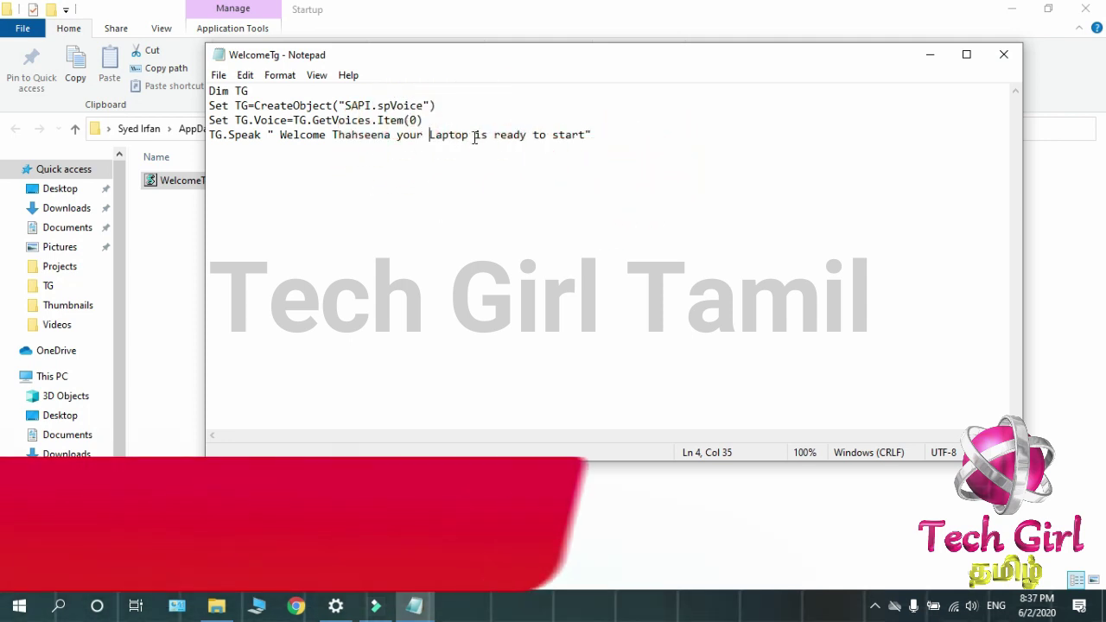
key("ctrl+Home")
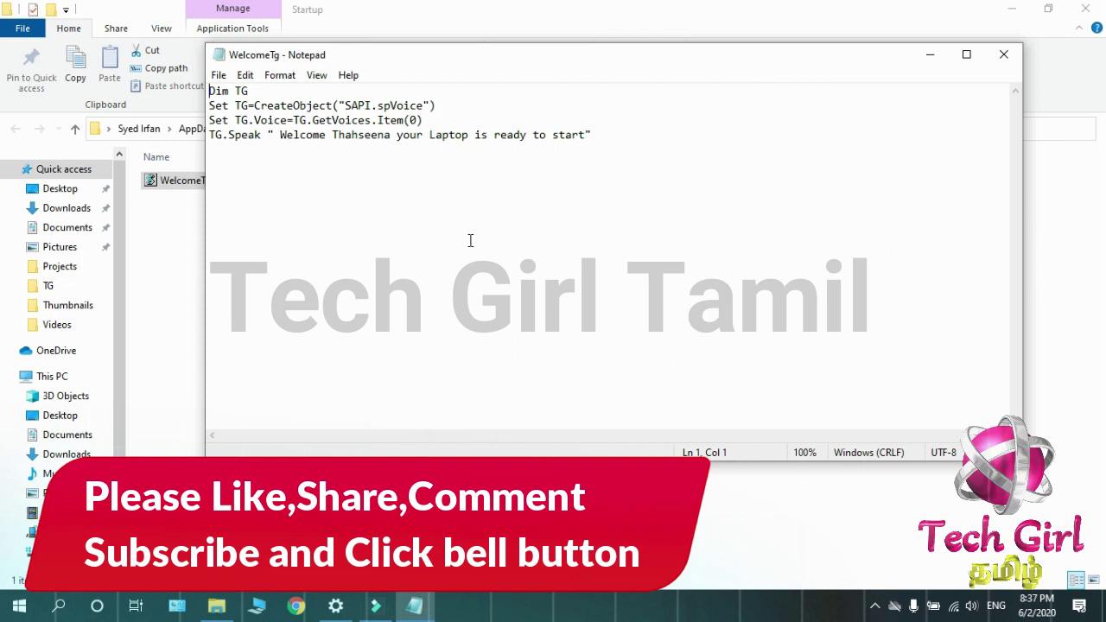
Insert a comma after the person's name in the spoken welcome message on the TG.Speak line
left_click(396, 136)
key("BackSpace")
type(",")
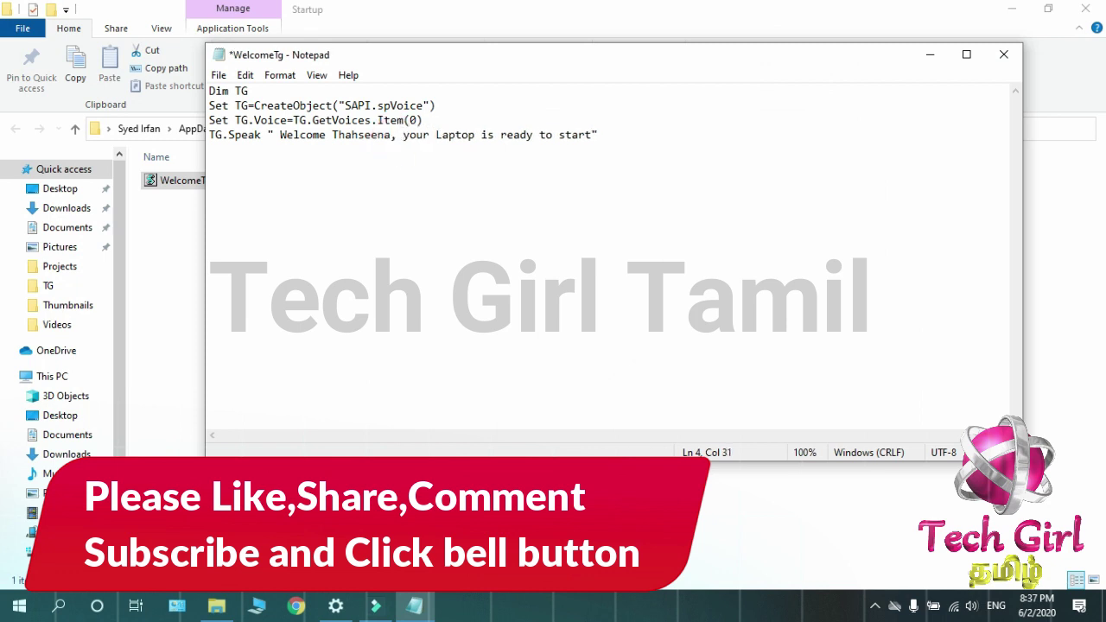
left_click(423, 211)
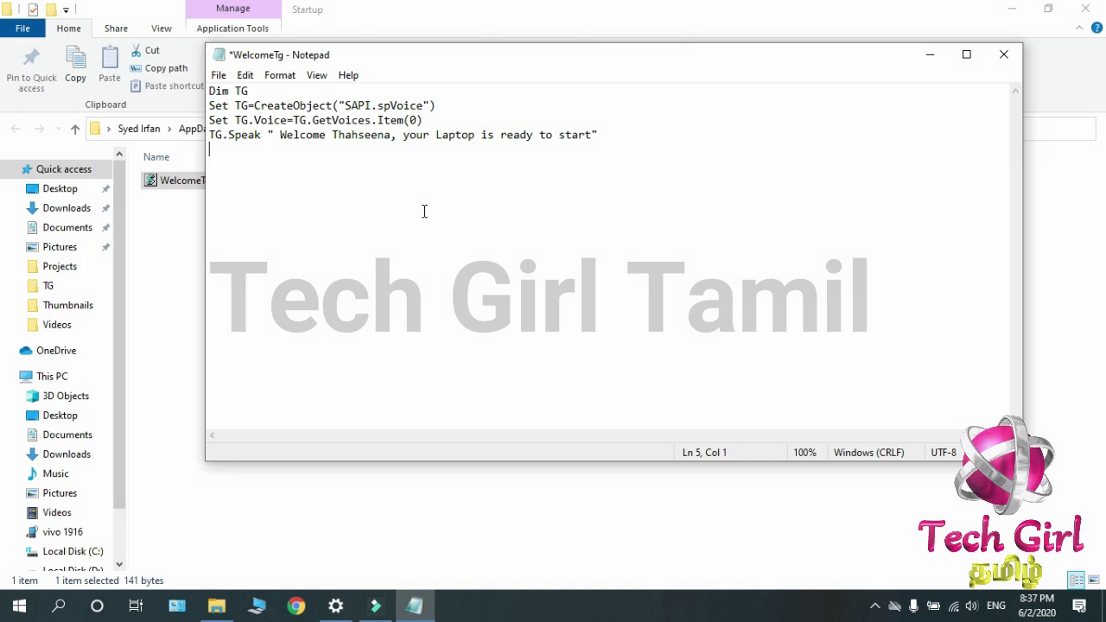
Change the voice index in the GetVoices line to Item(1) and save the script
left_click(417, 120)
key("shift+Left")
type("1")
left_click(212, 78)
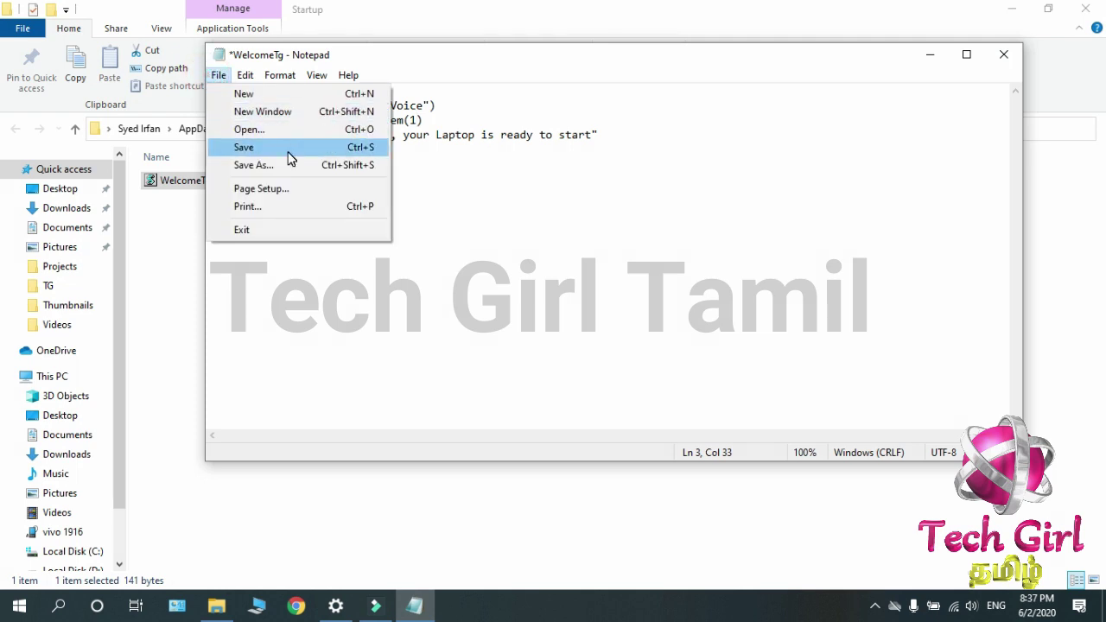
left_click(287, 150)
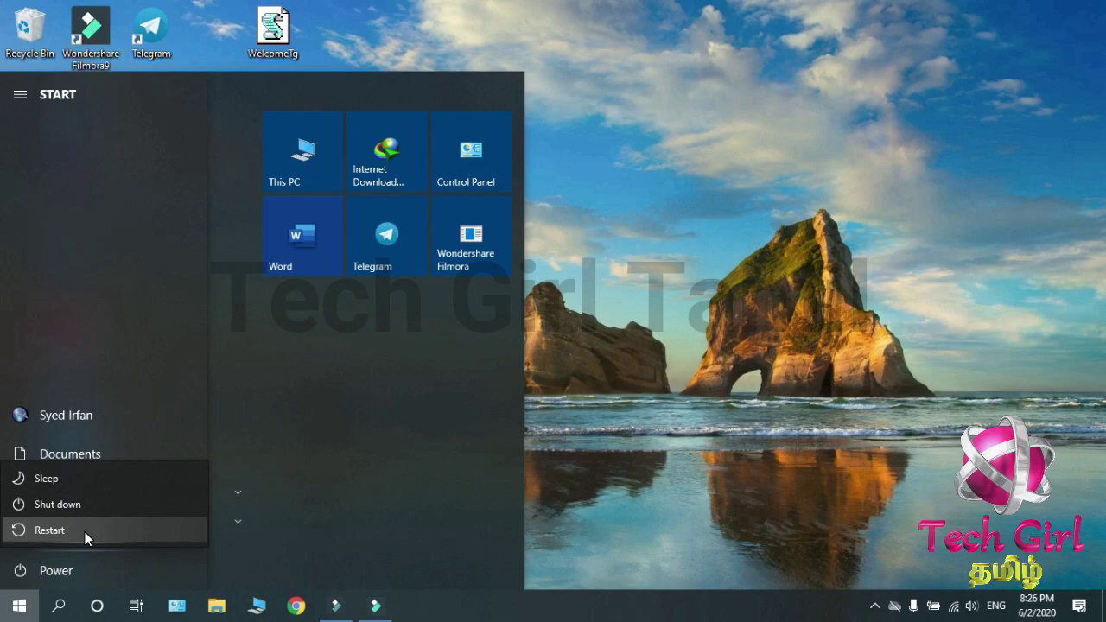